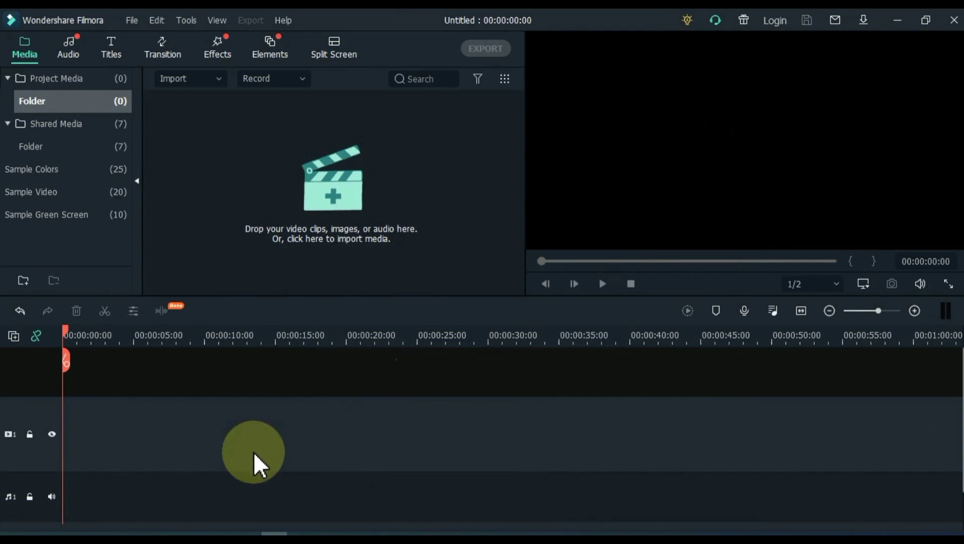
- Select all five News clips (01–05) in File Explorer and bring them into Filmora's media library
{"action": "left_click", "coordinate": [144, 529]}
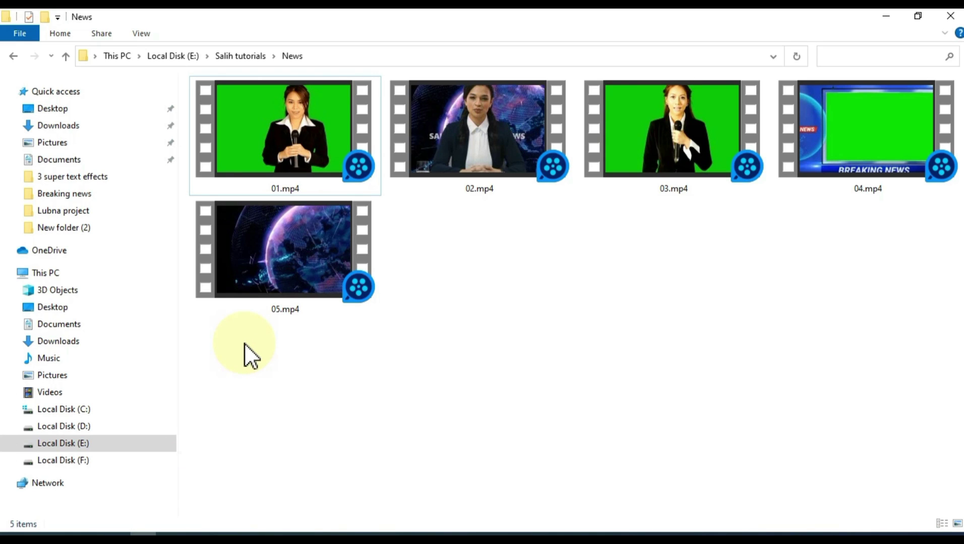
{"action": "left_click_drag", "start_coordinate": [244, 342], "coordinate": [304, 240]}
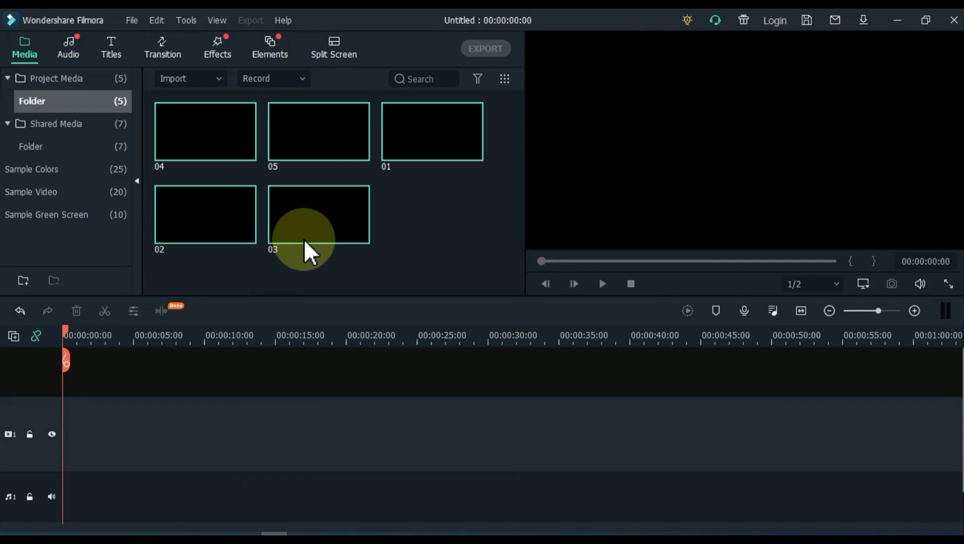
{"action": "left_click", "coordinate": [394, 236]}
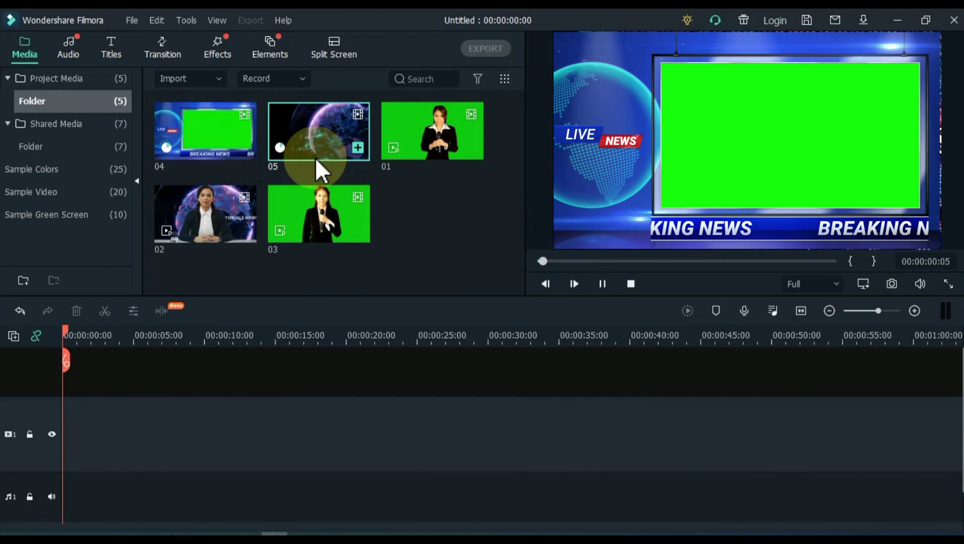
{"action": "double_click", "coordinate": [315, 158]}
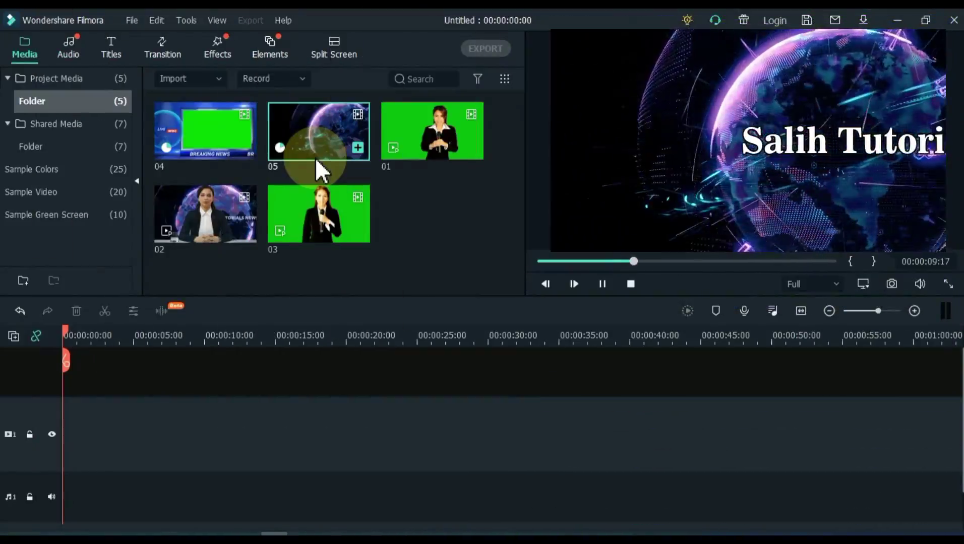
{"action": "key", "text": "space"}
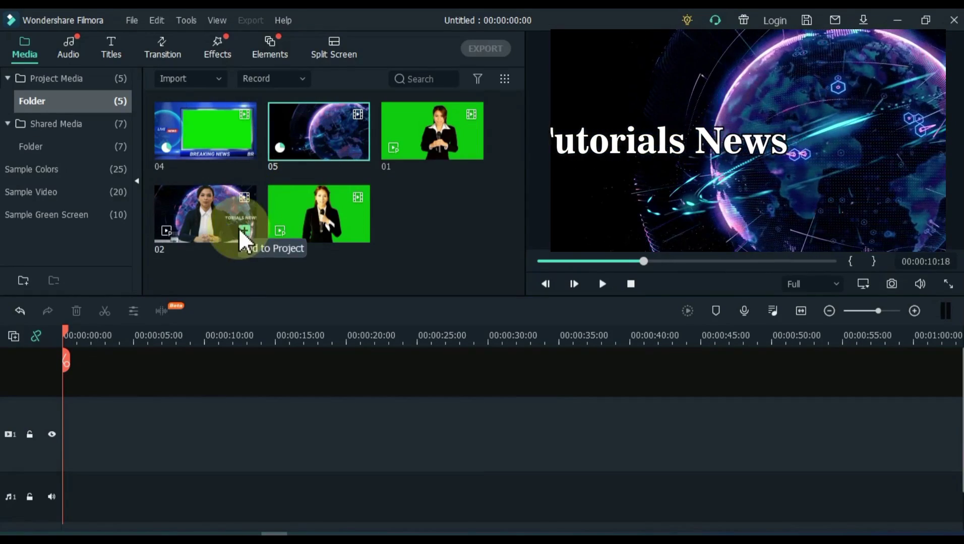
{"action": "double_click", "coordinate": [314, 225]}
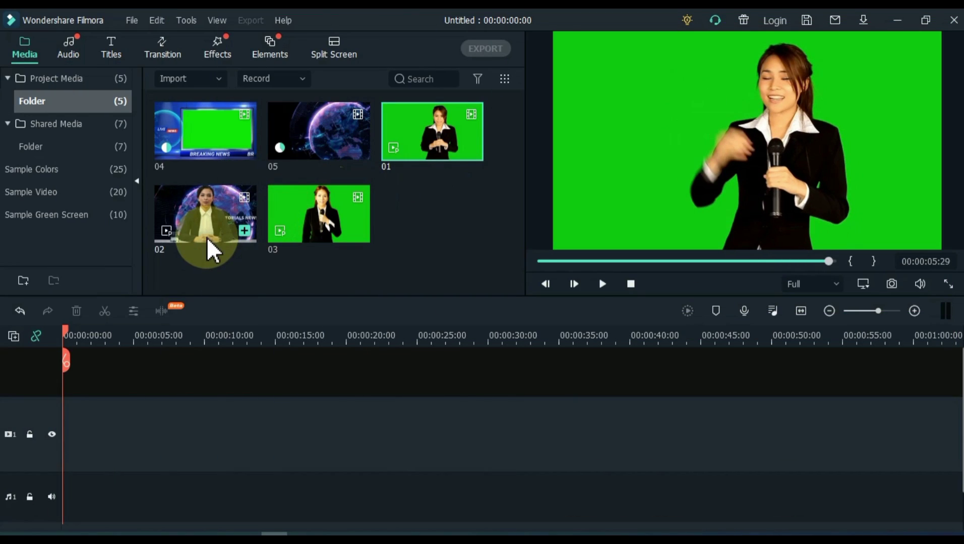
{"action": "double_click", "coordinate": [206, 237]}
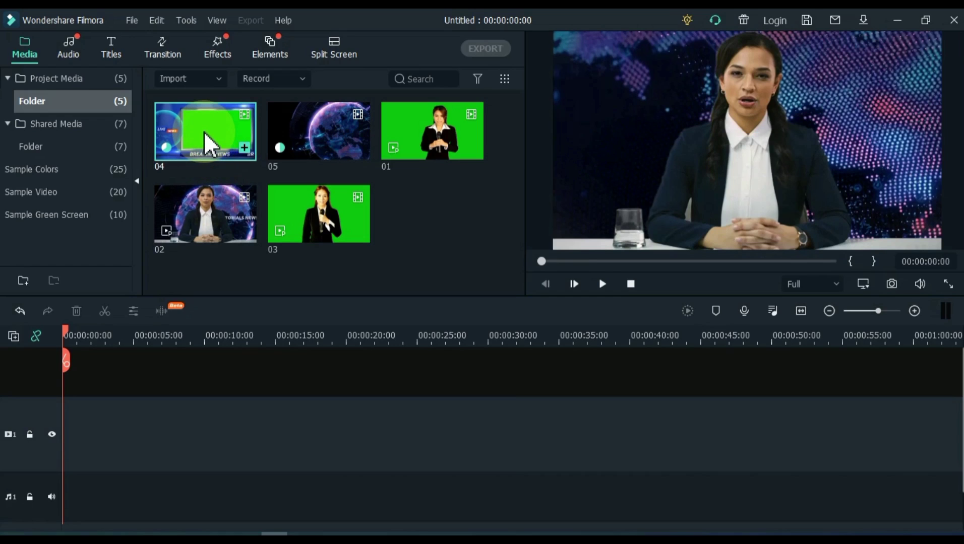
- Put clip 04 on the timeline at 1920 x 1080 30fps, with clip 05 on the track below
{"action": "left_click_drag", "start_coordinate": [203, 131], "coordinate": [66, 380]}
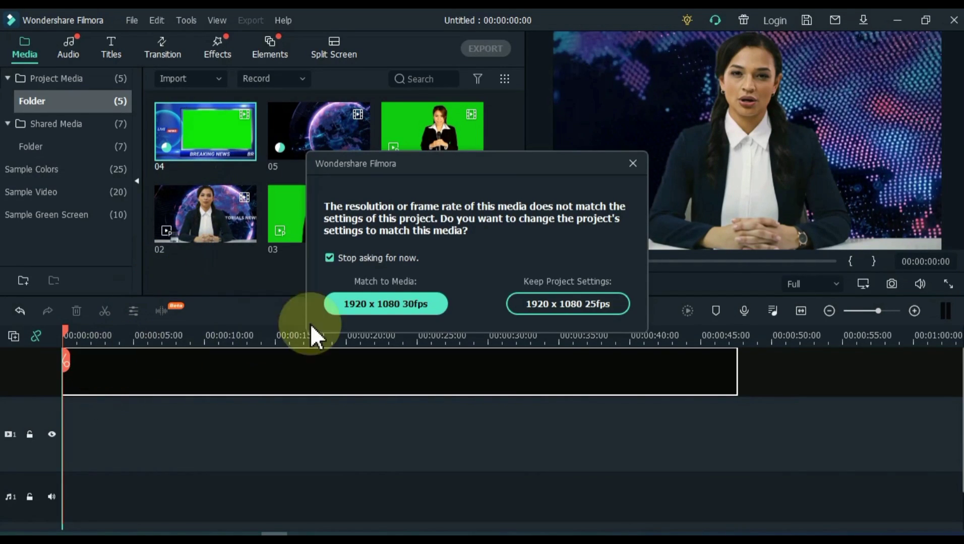
{"action": "left_click", "coordinate": [395, 311]}
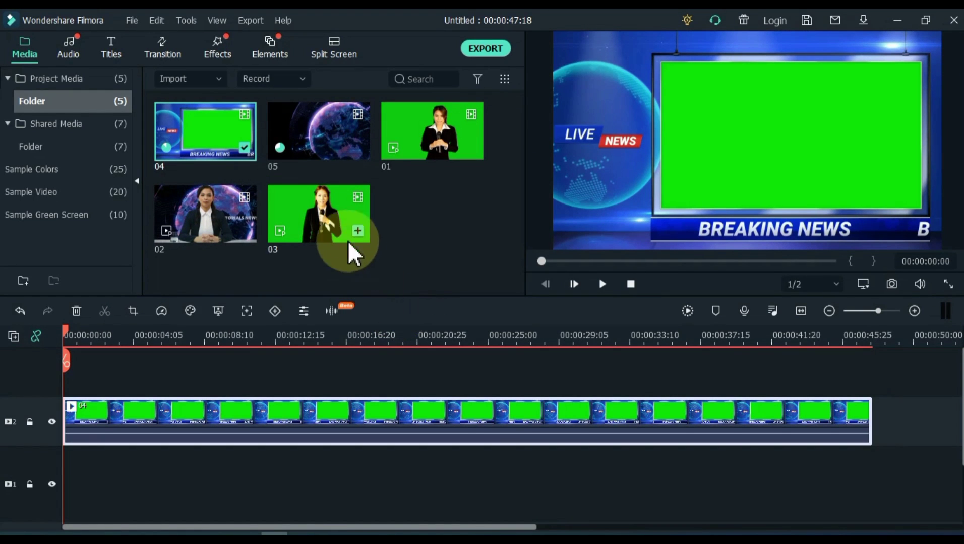
{"action": "left_click_drag", "start_coordinate": [319, 155], "coordinate": [54, 492]}
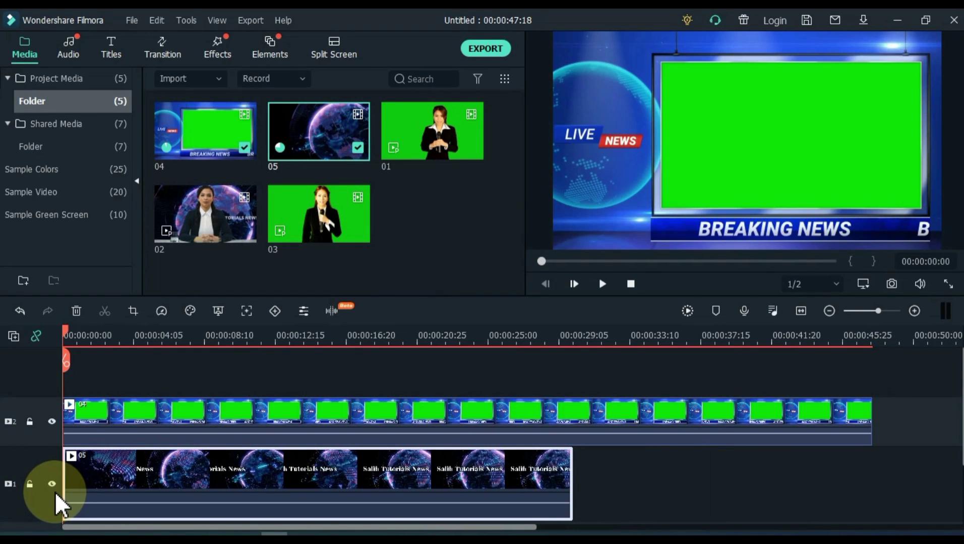
{"action": "left_click", "coordinate": [132, 408]}
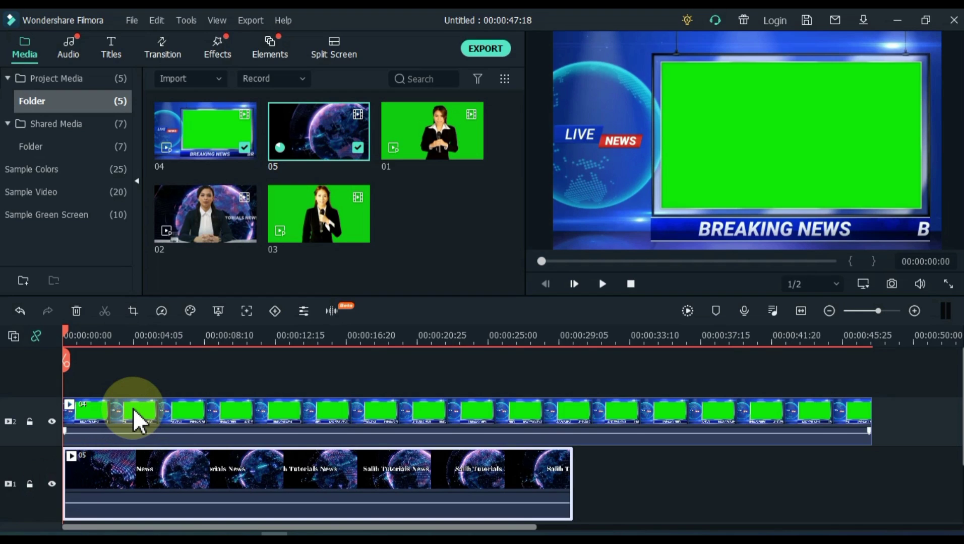
{"action": "left_click", "coordinate": [133, 408]}
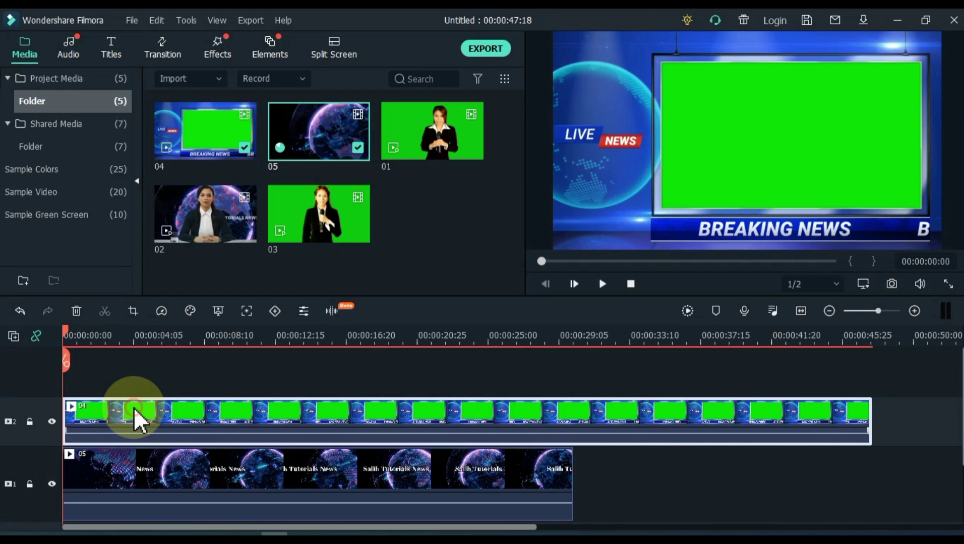
- Chroma-key clip 04 by sampling the studio screen's green so the globe shows through
{"action": "left_click", "coordinate": [220, 312]}
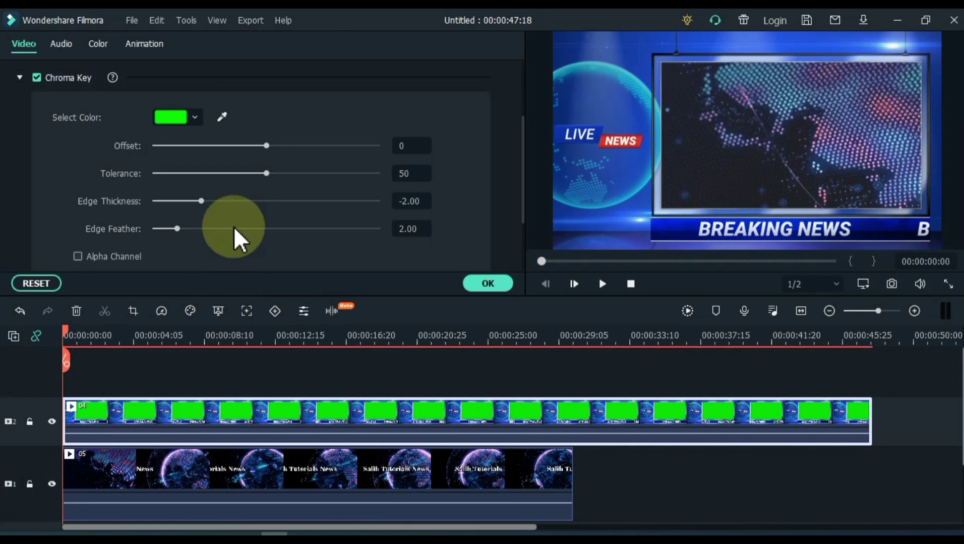
{"action": "left_click", "coordinate": [222, 117]}
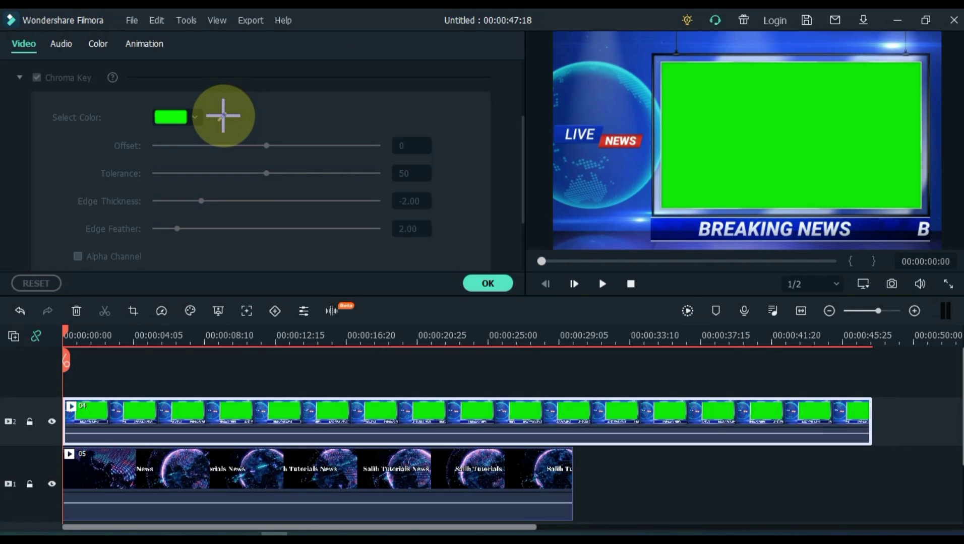
{"action": "left_click", "coordinate": [697, 96]}
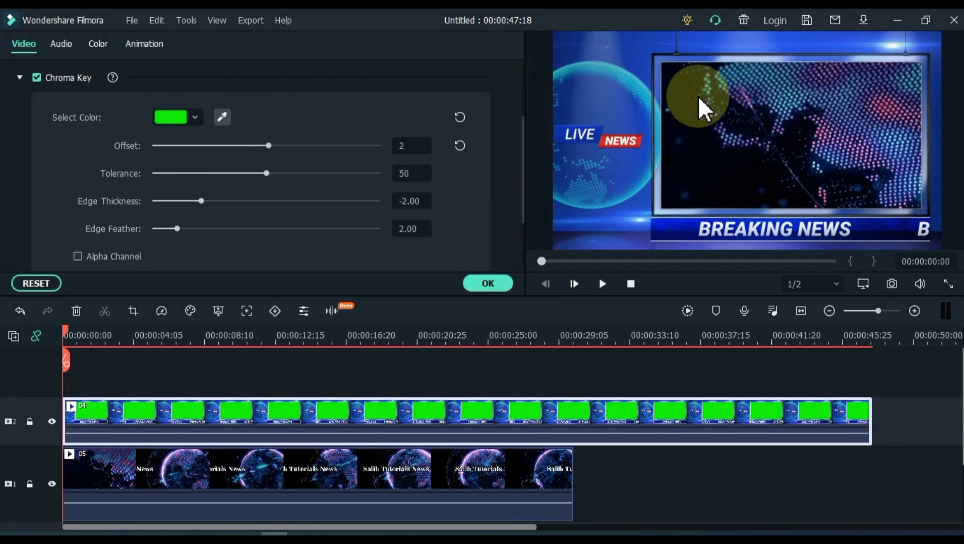
{"action": "left_click", "coordinate": [487, 283]}
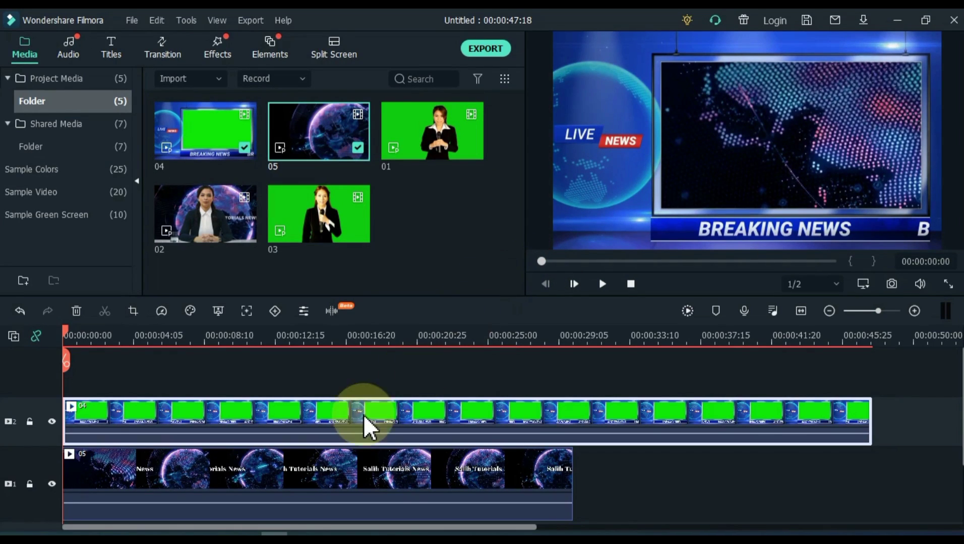
- Resize the globe clip 05 in the preview to fit inside the studio screen frame
{"action": "left_click", "coordinate": [416, 459]}
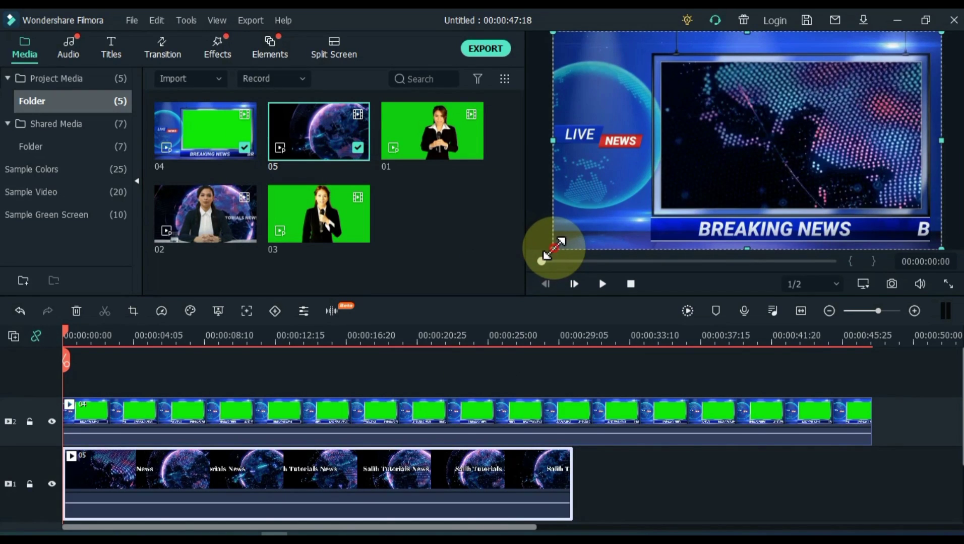
{"action": "left_click_drag", "start_coordinate": [553, 248], "coordinate": [666, 209]}
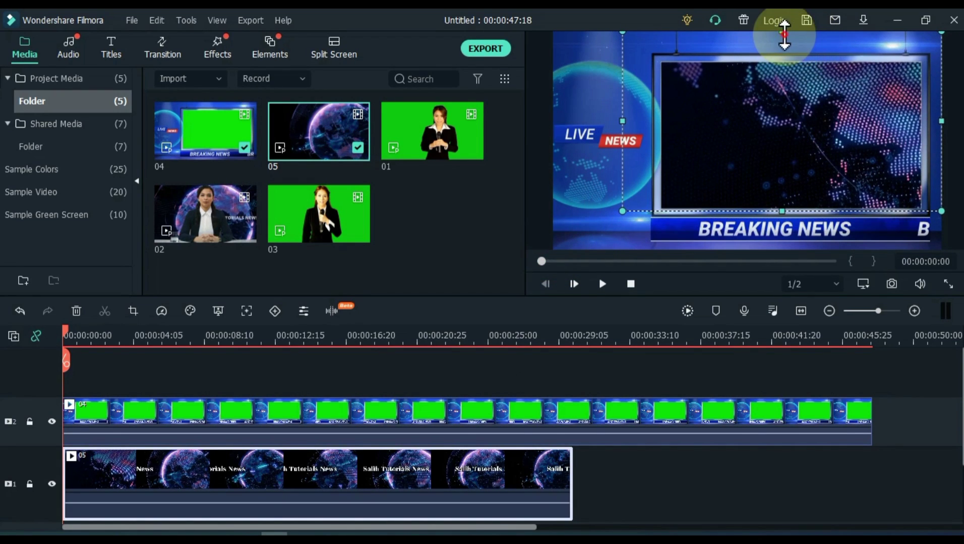
{"action": "left_click_drag", "start_coordinate": [784, 32], "coordinate": [783, 60]}
{"action": "left_click_drag", "start_coordinate": [940, 140], "coordinate": [923, 142]}
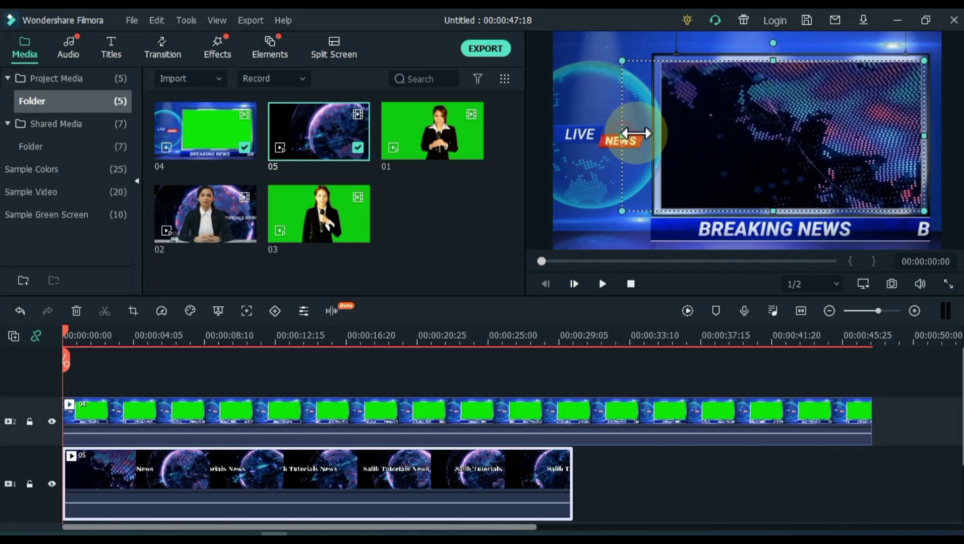
{"action": "left_click_drag", "start_coordinate": [636, 134], "coordinate": [659, 134]}
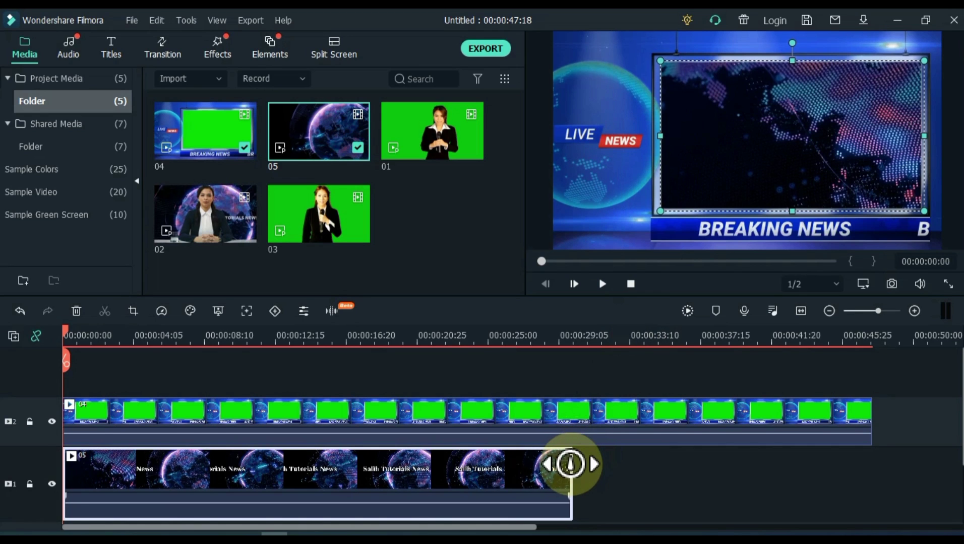
- Slow clip 05 to 0.63x so it ends with clip 04, and play back the composite
{"action": "left_click_drag", "start_coordinate": [570, 464], "coordinate": [868, 463]}
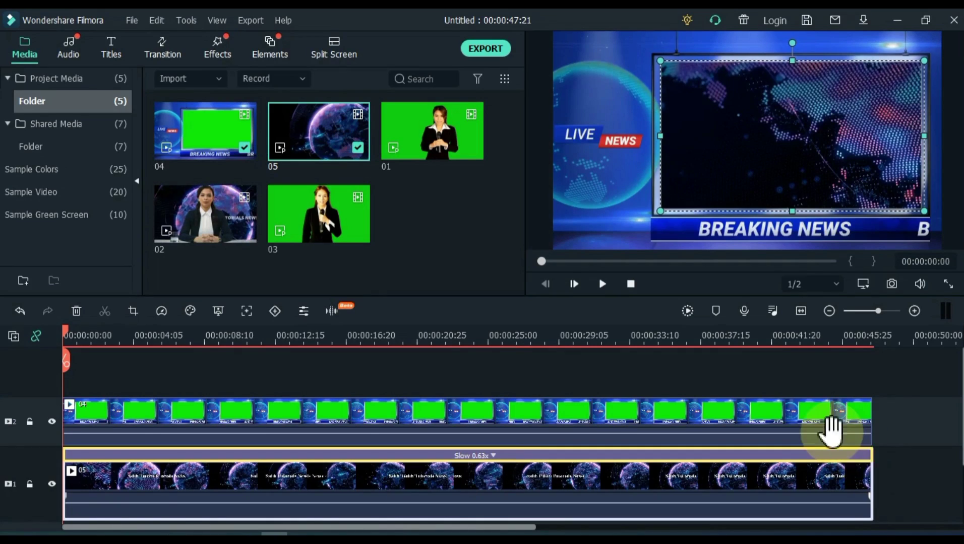
{"action": "left_click", "coordinate": [602, 283]}
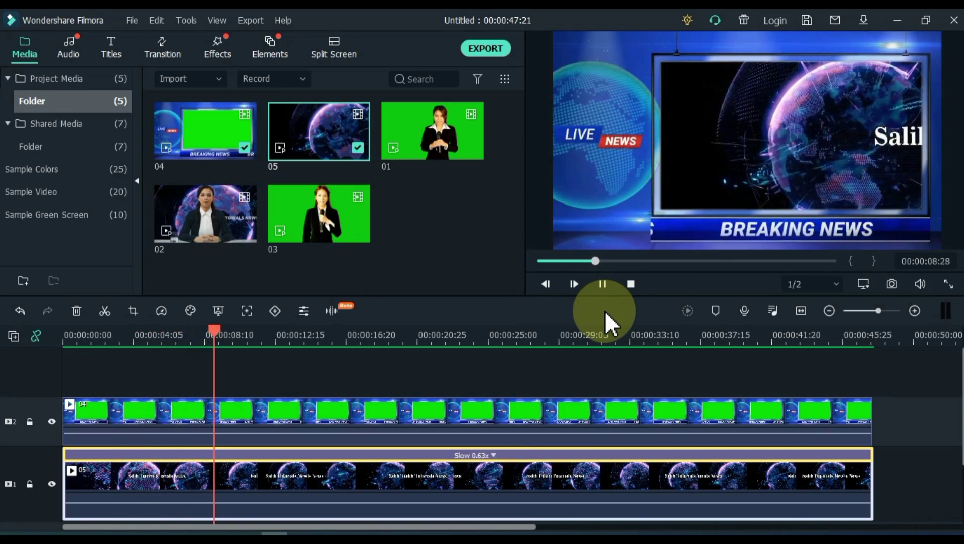
{"action": "key", "text": "space"}
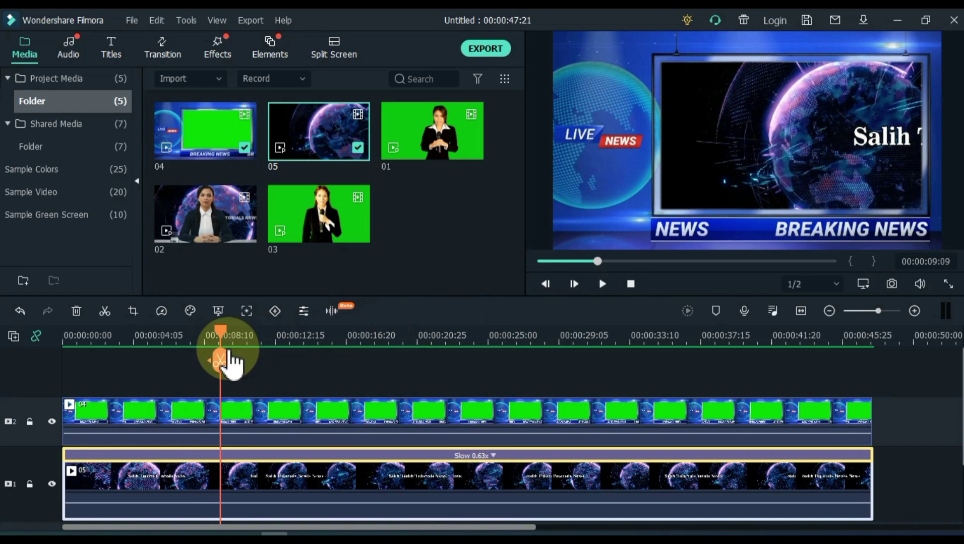
{"action": "left_click_drag", "start_coordinate": [223, 333], "coordinate": [63, 343]}
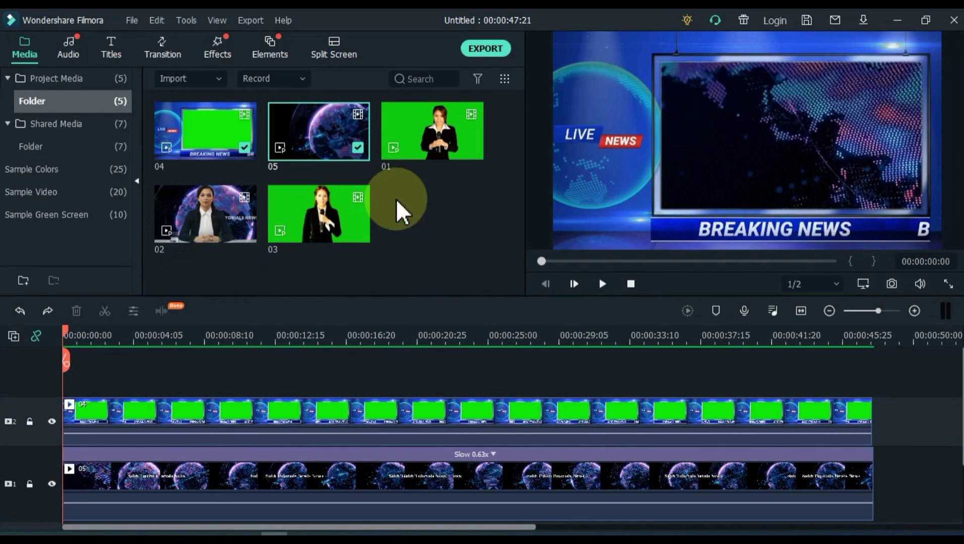
- Add presenter clip 01 on track 3 and key out the green behind her
{"action": "left_click_drag", "start_coordinate": [441, 153], "coordinate": [59, 385]}
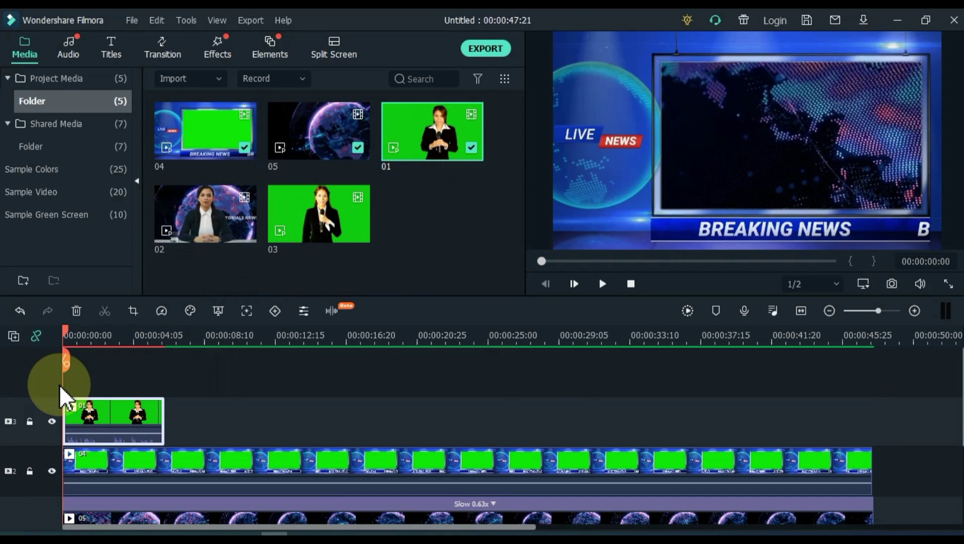
{"action": "left_click", "coordinate": [102, 409]}
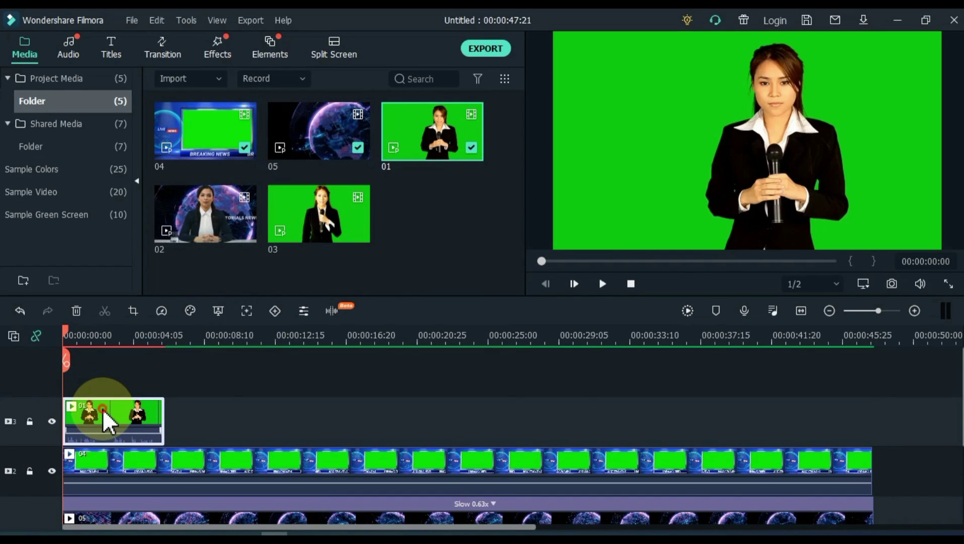
{"action": "left_click", "coordinate": [218, 311]}
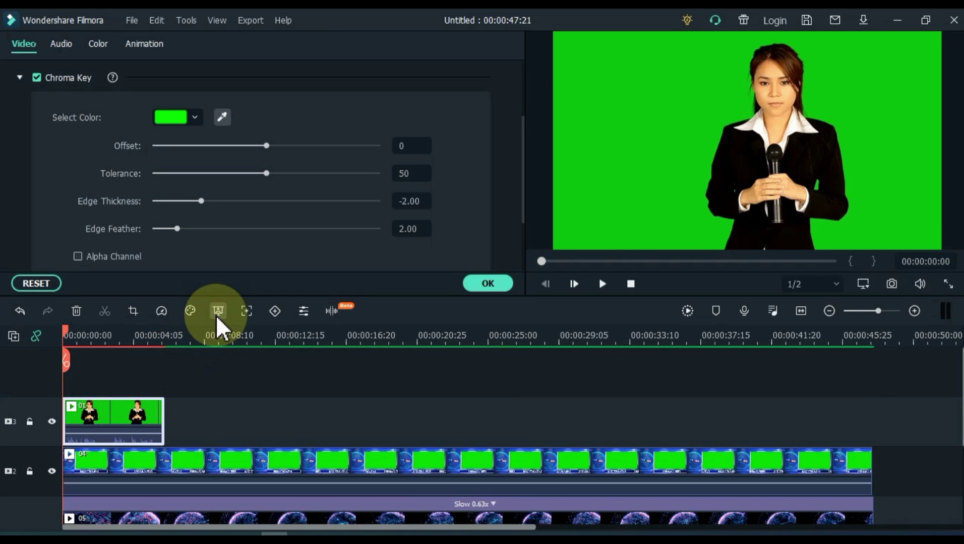
{"action": "left_click", "coordinate": [222, 117]}
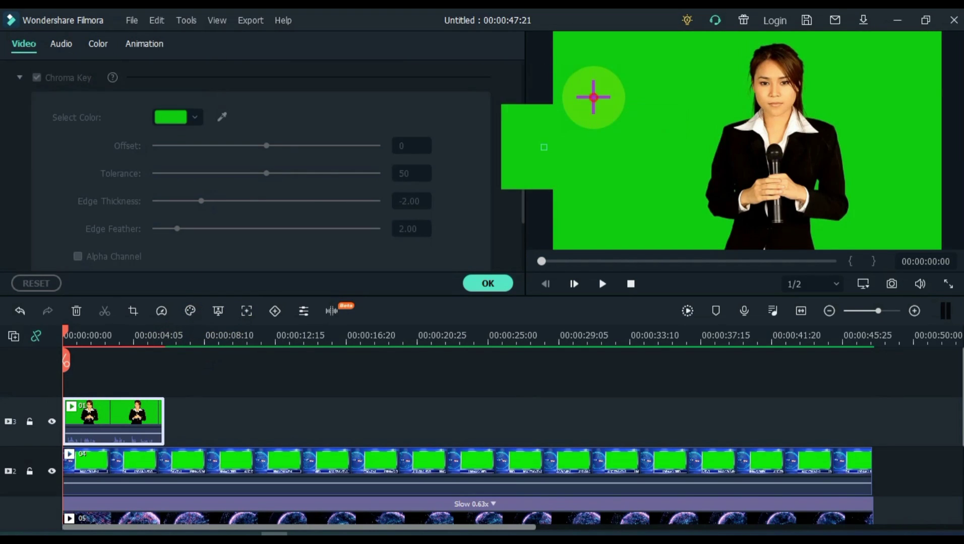
{"action": "left_click", "coordinate": [594, 99]}
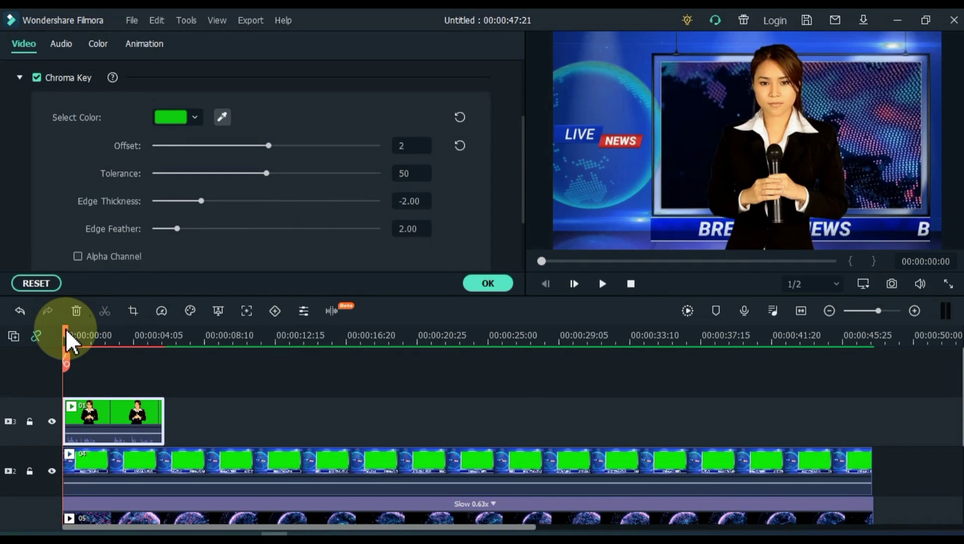
- Play back the keyed presenter and check her at 00:00:05:00
{"action": "key", "text": "space"}
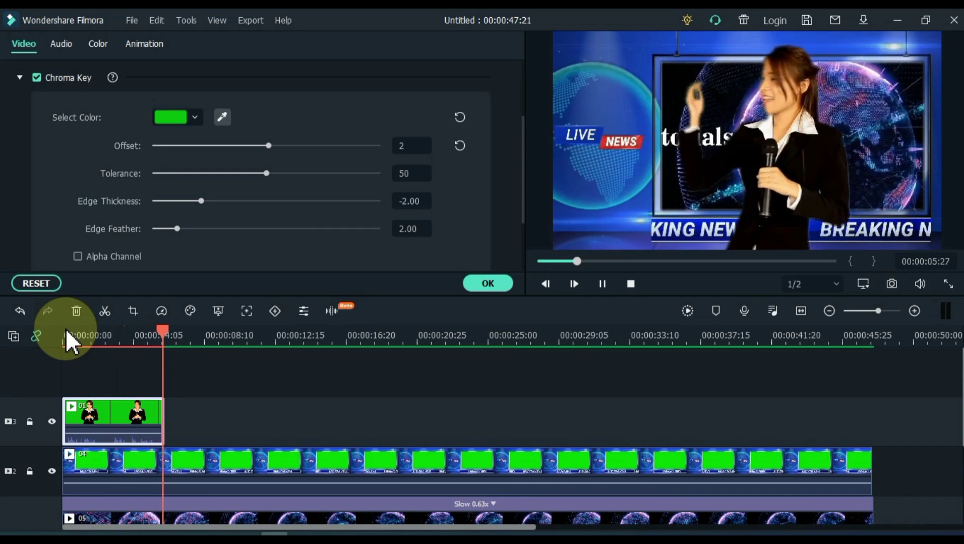
{"action": "left_click", "coordinate": [126, 334]}
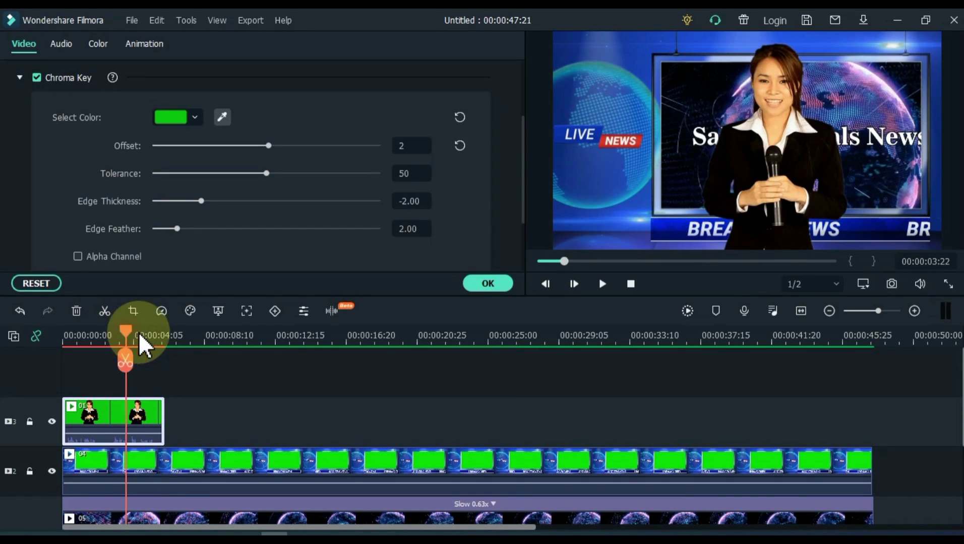
{"action": "left_click", "coordinate": [147, 335]}
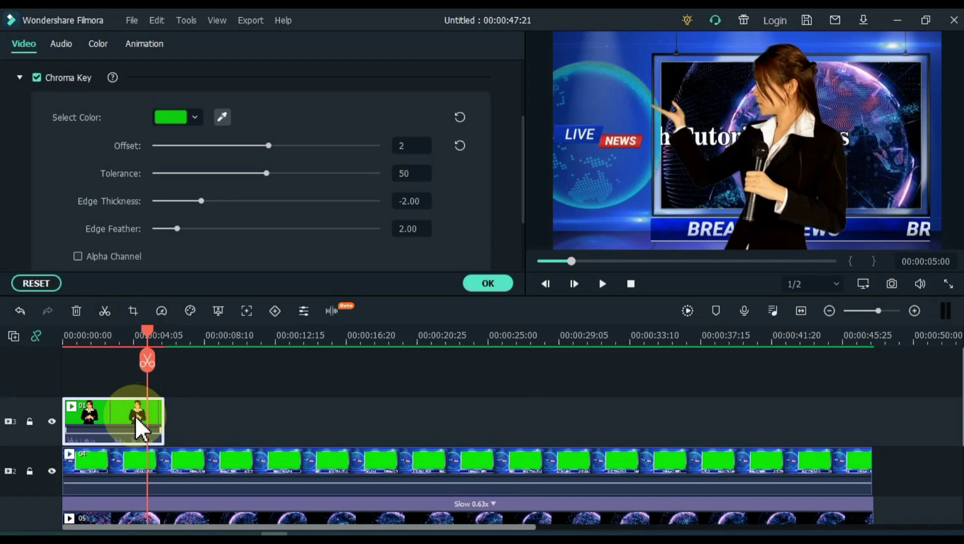
- Flip presenter clip 01 horizontally using the Transform settings
{"action": "left_click", "coordinate": [18, 77]}
{"action": "left_click", "coordinate": [19, 74]}
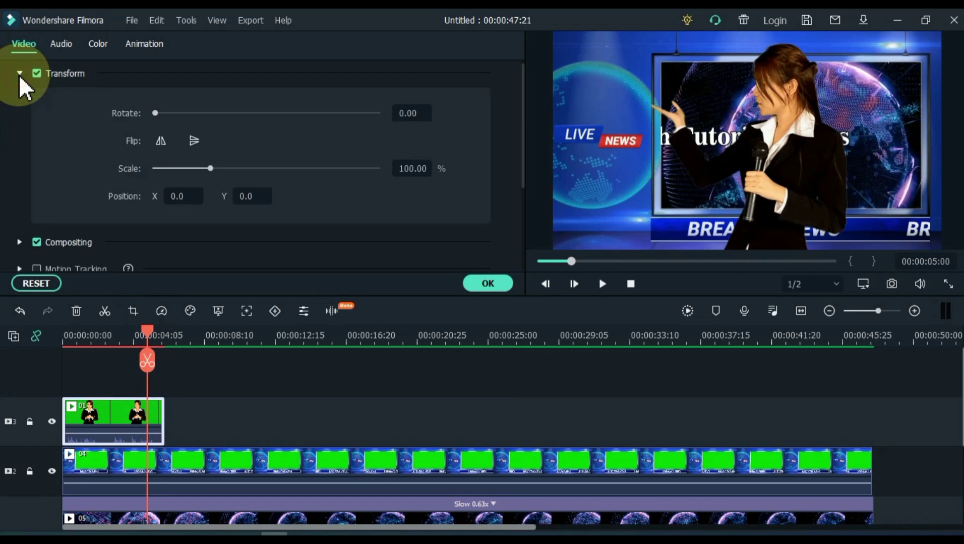
{"action": "left_click", "coordinate": [165, 142]}
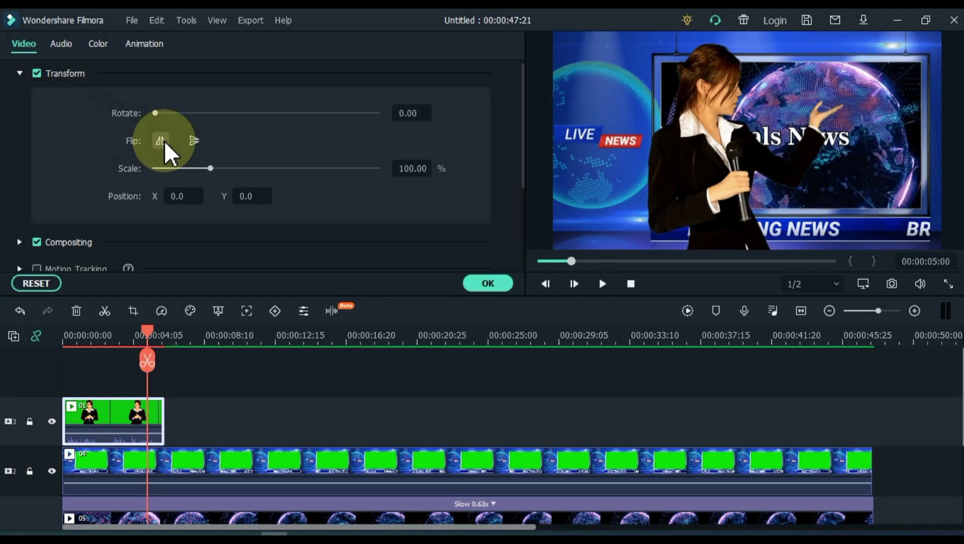
{"action": "left_click_drag", "start_coordinate": [147, 328], "coordinate": [130, 329]}
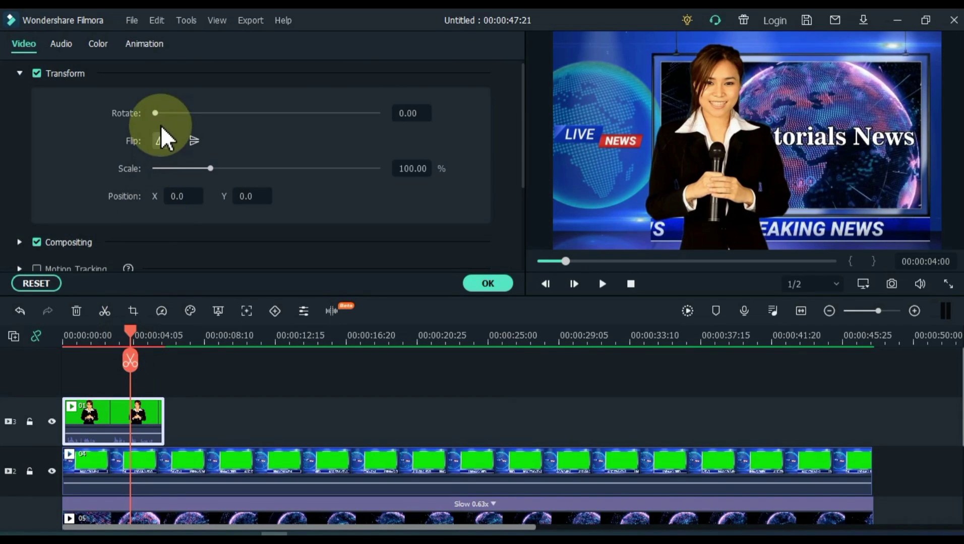
{"action": "left_click", "coordinate": [145, 43]}
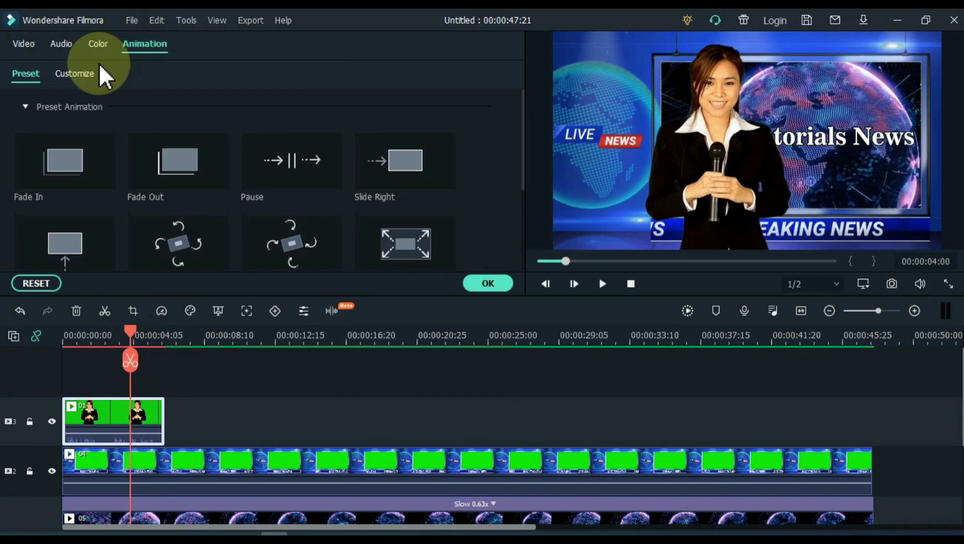
- Keyframe clip 01 sliding left from 00:00:04:00 to X -131.0 at 00:00:05:03
{"action": "left_click", "coordinate": [83, 76]}
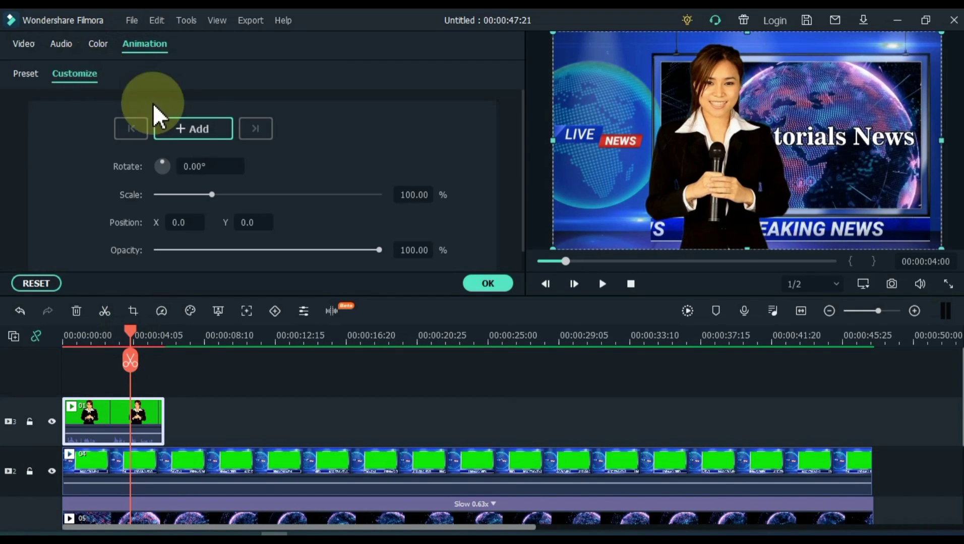
{"action": "left_click", "coordinate": [206, 131]}
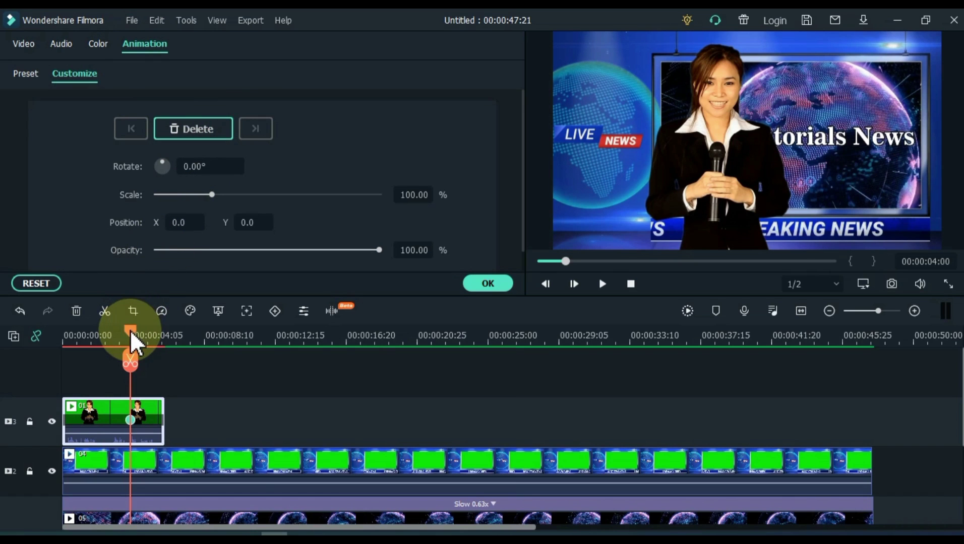
{"action": "left_click_drag", "start_coordinate": [130, 330], "coordinate": [149, 335]}
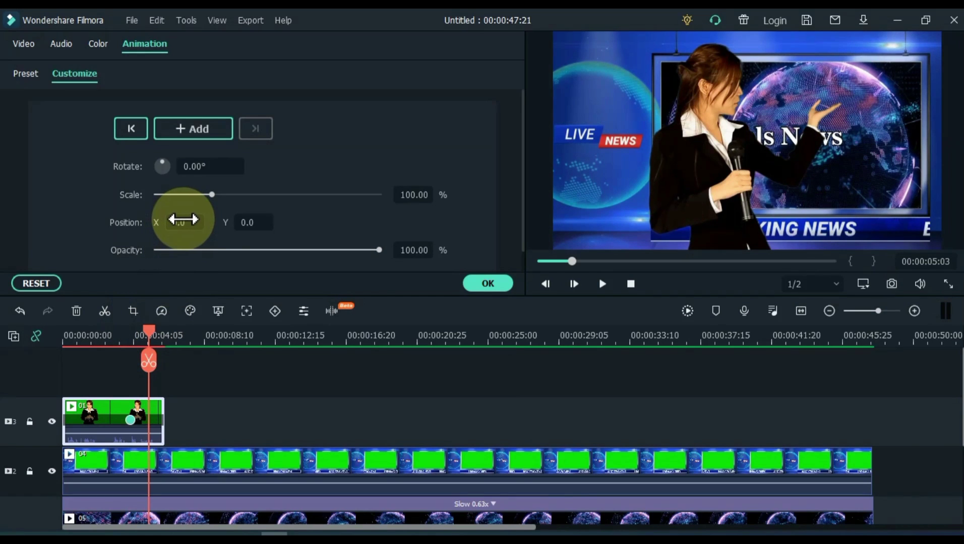
{"action": "mouse_move", "coordinate": [183, 219]}
{"action": "left_mouse_down"}
{"action": "mouse_move", "coordinate": [474, 280]}
{"action": "mouse_move", "coordinate": [398, 276]}
{"action": "mouse_move", "coordinate": [437, 280]}
{"action": "mouse_move", "coordinate": [183, 219]}
{"action": "left_mouse_up"}
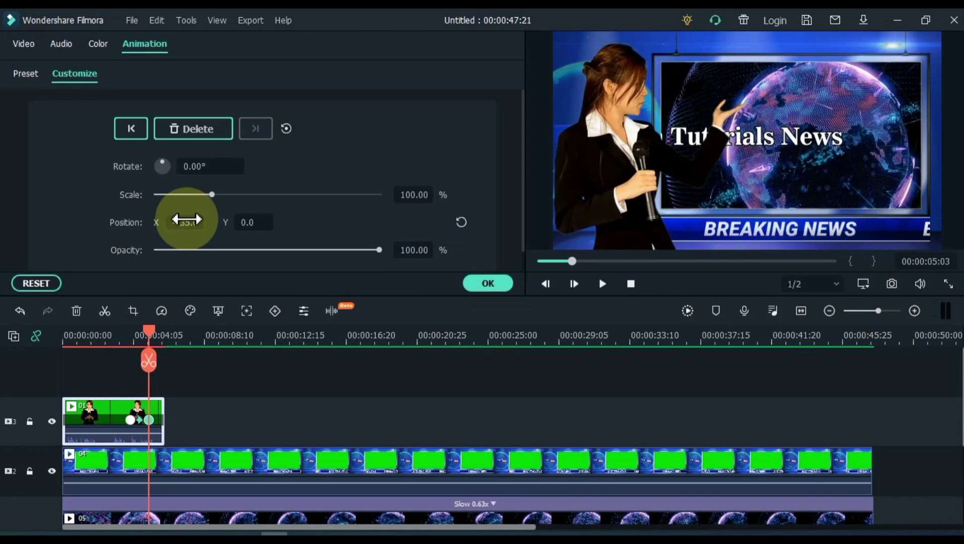
{"action": "left_click", "coordinate": [479, 284]}
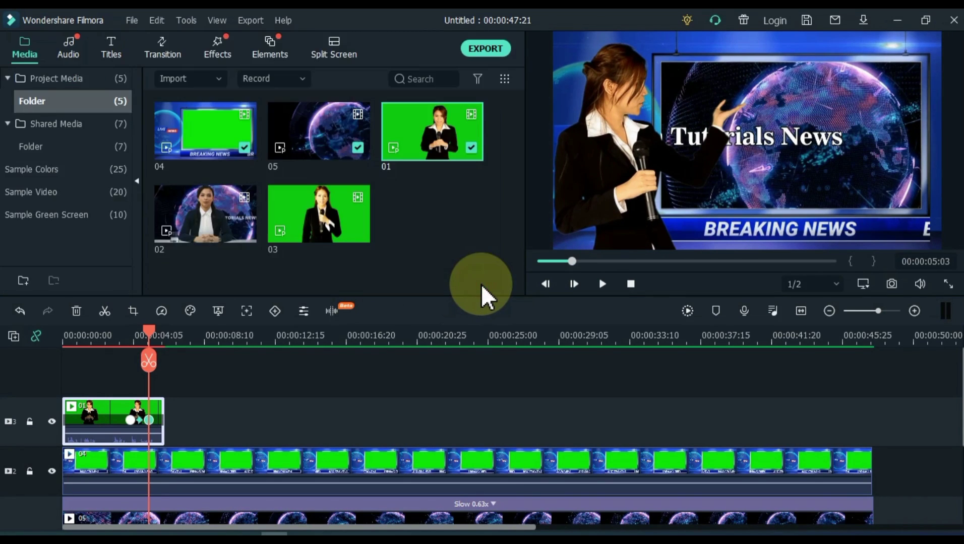
{"action": "left_click_drag", "start_coordinate": [158, 325], "coordinate": [30, 361]}
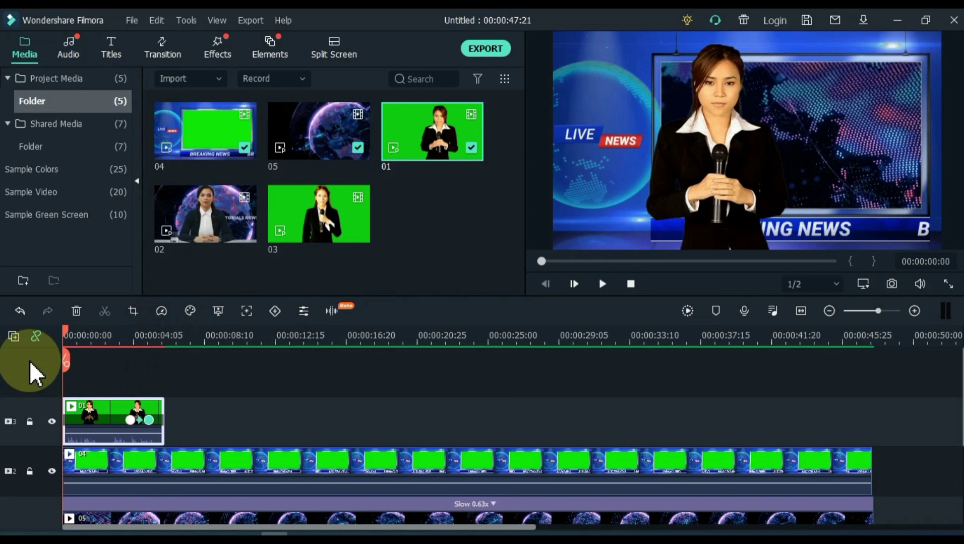
{"action": "left_click", "coordinate": [602, 284]}
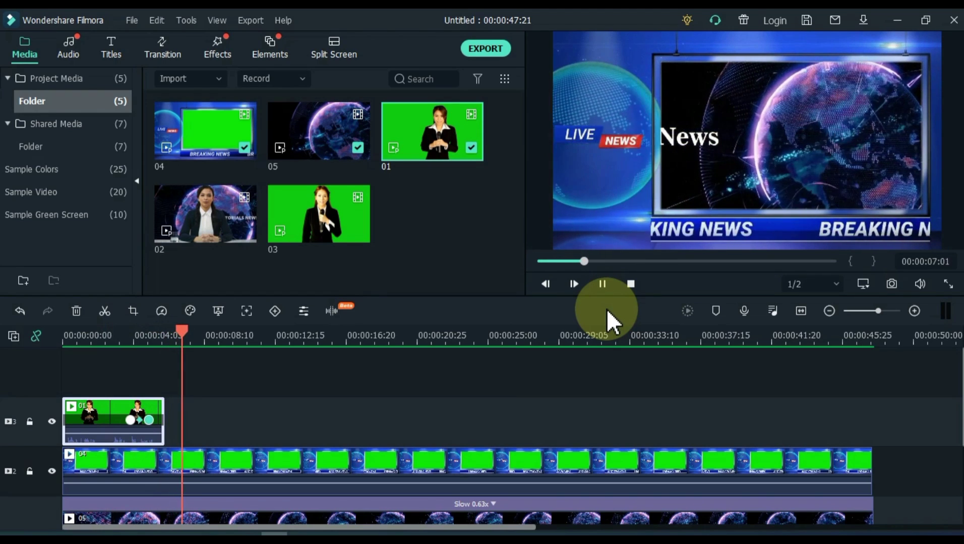
{"action": "key", "text": "space"}
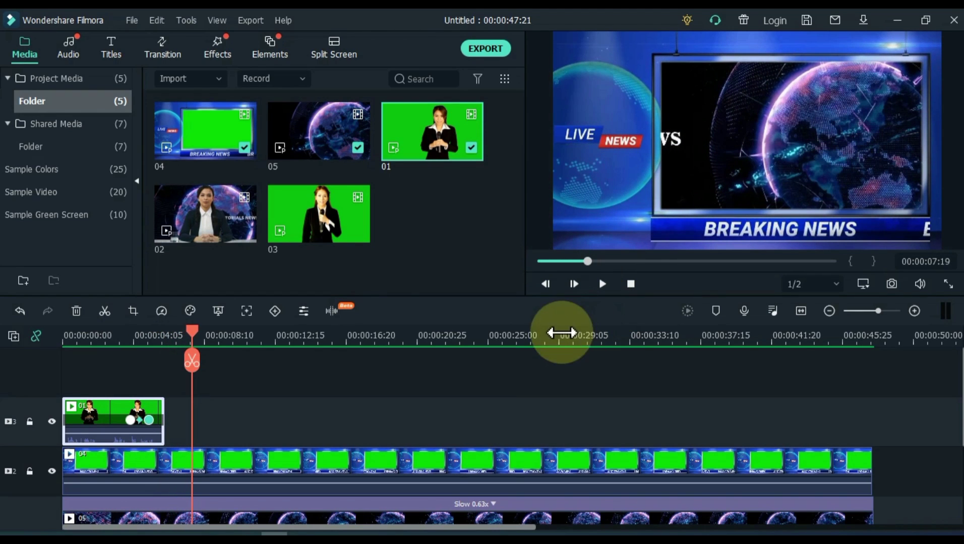
- Add a shortened Dissolve transition at the end of presenter clip 01
{"action": "left_click", "coordinate": [169, 54]}
{"action": "left_click_drag", "start_coordinate": [293, 115], "coordinate": [156, 418]}
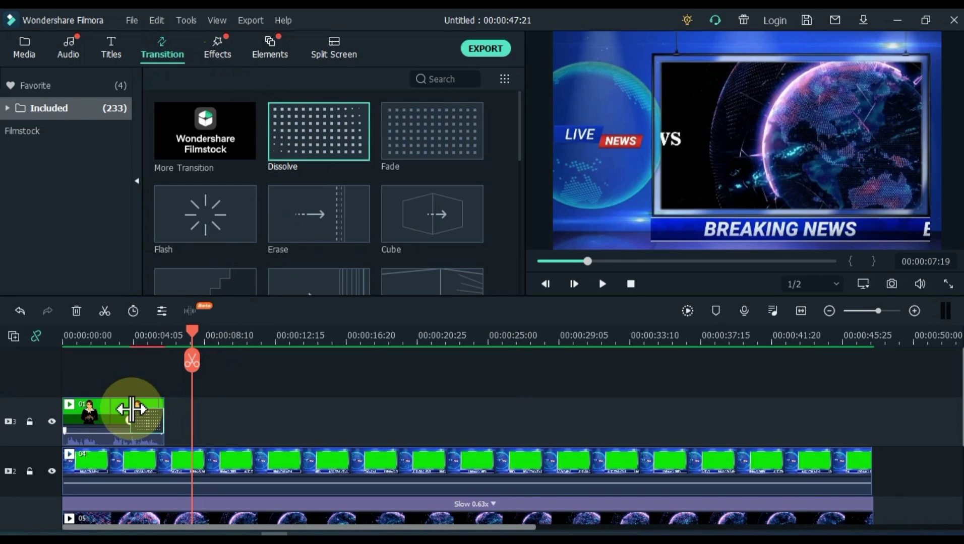
{"action": "left_click_drag", "start_coordinate": [138, 411], "coordinate": [154, 417]}
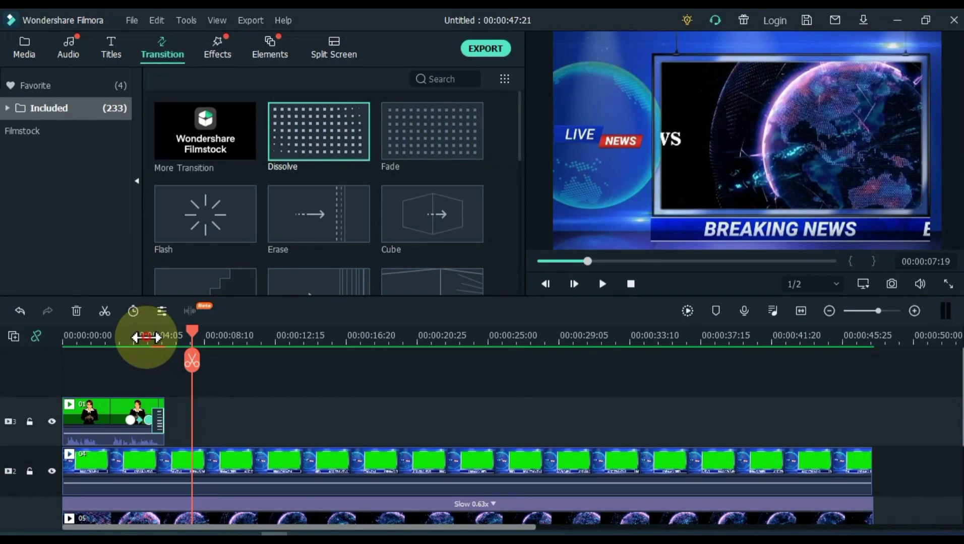
- Preview the dissolve, then rearrange tracks so clip 01 is on track 4 and clip 04 on track 3
{"action": "left_click", "coordinate": [146, 338]}
{"action": "key", "text": "space"}
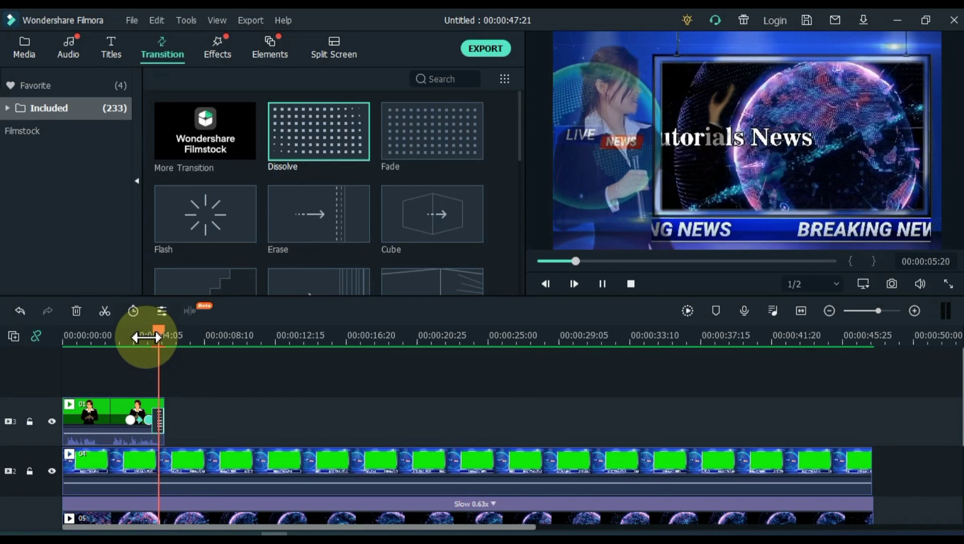
{"action": "key", "text": "space"}
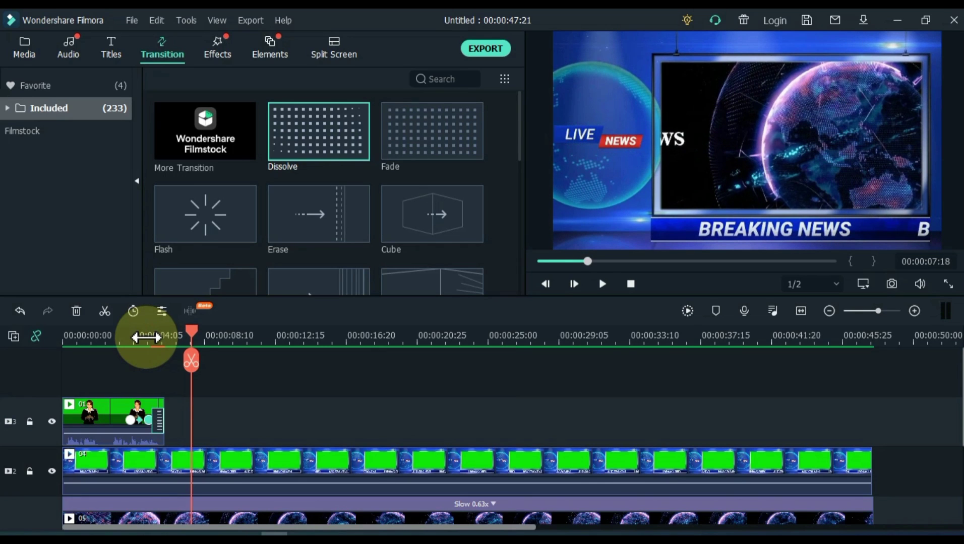
{"action": "left_click_drag", "start_coordinate": [190, 339], "coordinate": [166, 340]}
{"action": "left_click_drag", "start_coordinate": [210, 397], "coordinate": [202, 439]}
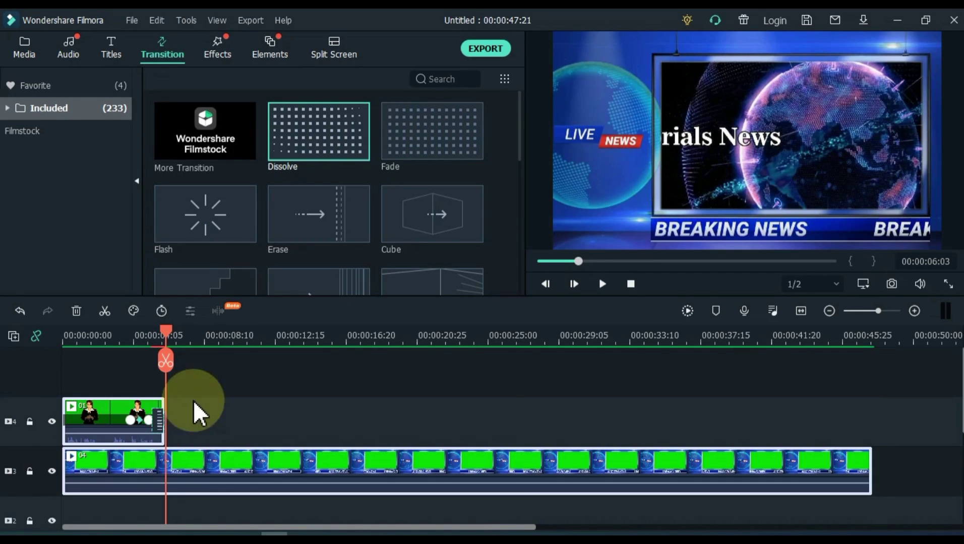
- Place anchor clip 02 on track 2 after clip 01, starting around 00:00:04:05
{"action": "left_click", "coordinate": [21, 49]}
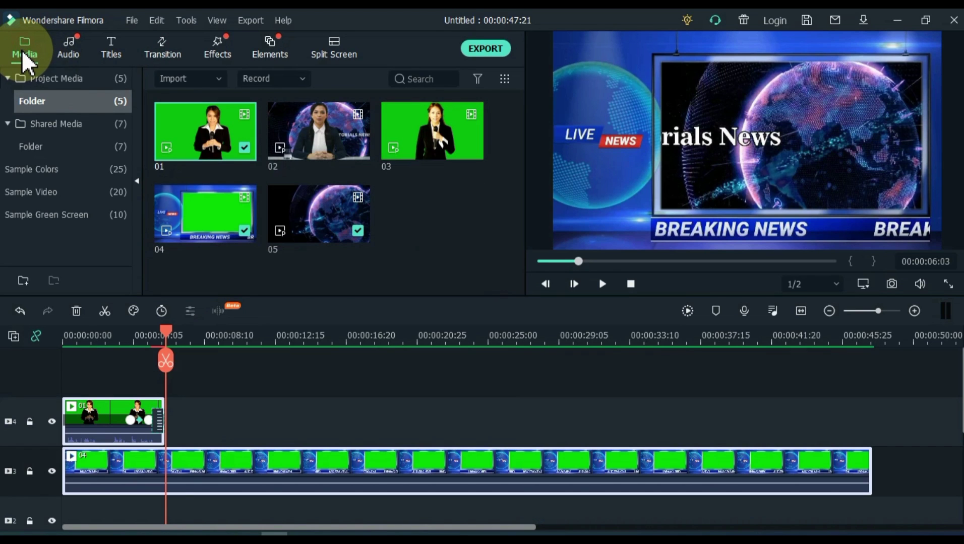
{"action": "left_click_drag", "start_coordinate": [322, 155], "coordinate": [170, 420]}
{"action": "left_click", "coordinate": [182, 447]}
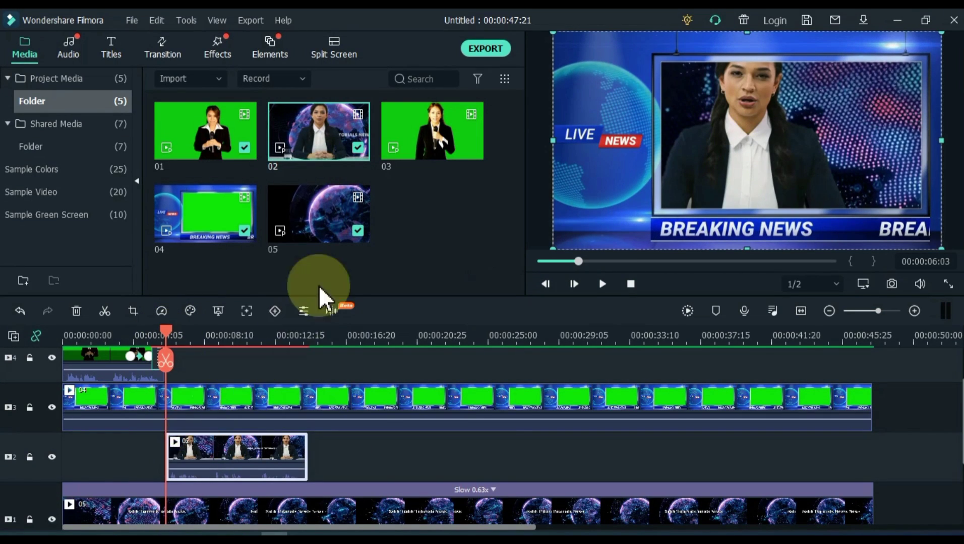
- Scale clip 02 down by its corners to fit inside the studio screen
{"action": "left_click_drag", "start_coordinate": [553, 32], "coordinate": [671, 64]}
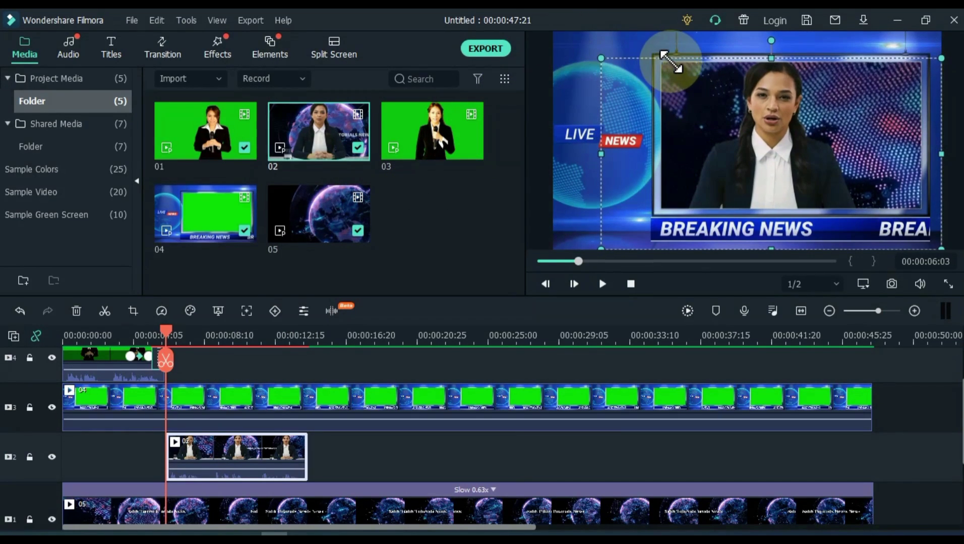
{"action": "left_click_drag", "start_coordinate": [936, 243], "coordinate": [929, 236]}
{"action": "left_click_drag", "start_coordinate": [601, 241], "coordinate": [659, 216]}
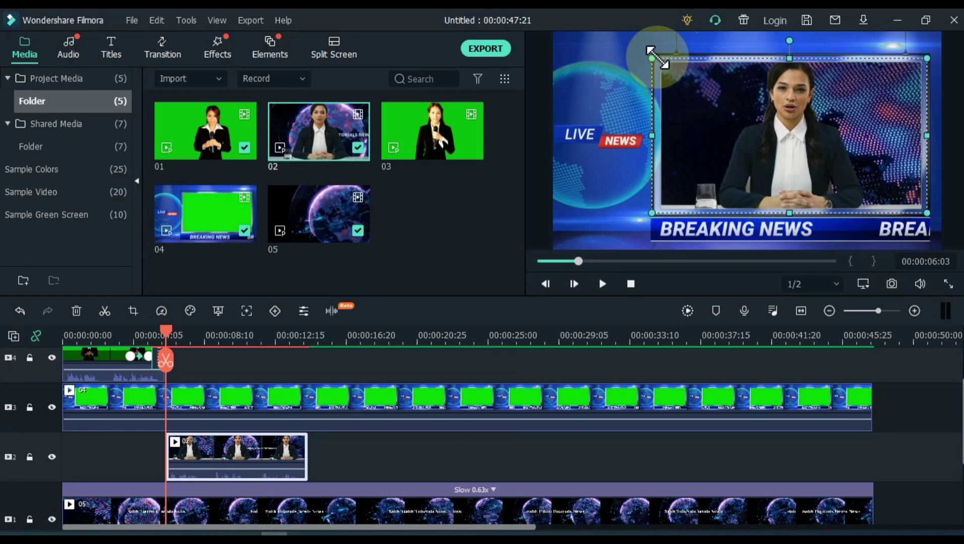
{"action": "left_click_drag", "start_coordinate": [659, 58], "coordinate": [666, 59]}
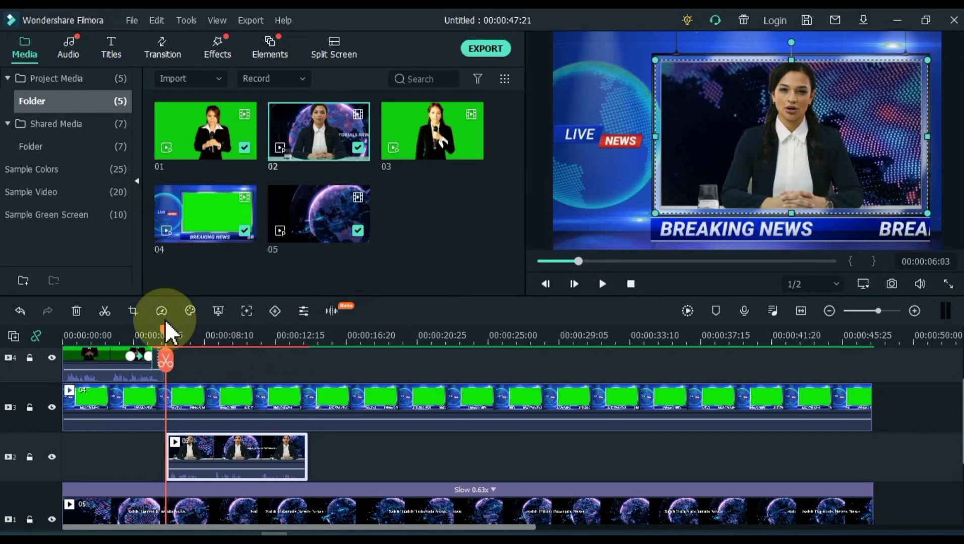
{"action": "left_click_drag", "start_coordinate": [167, 329], "coordinate": [4, 360]}
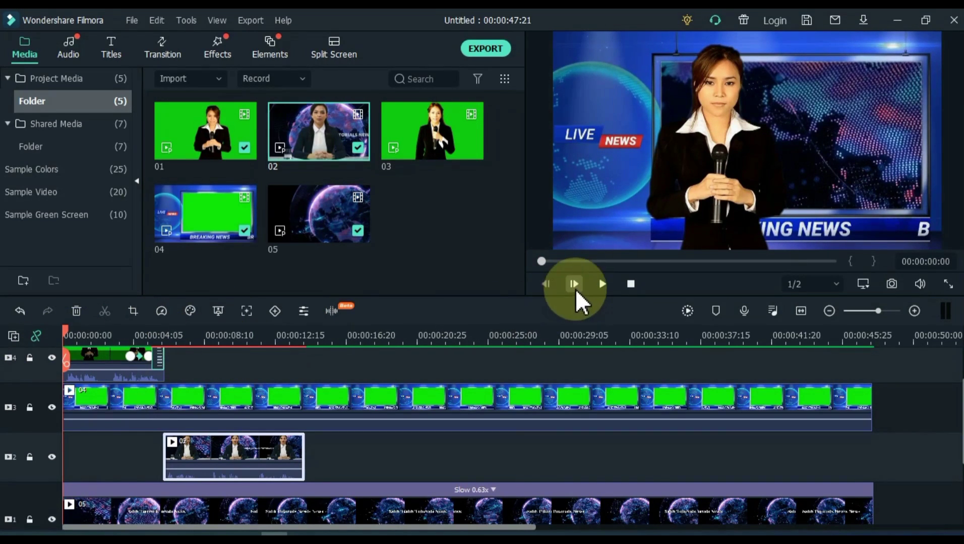
{"action": "left_click", "coordinate": [601, 283]}
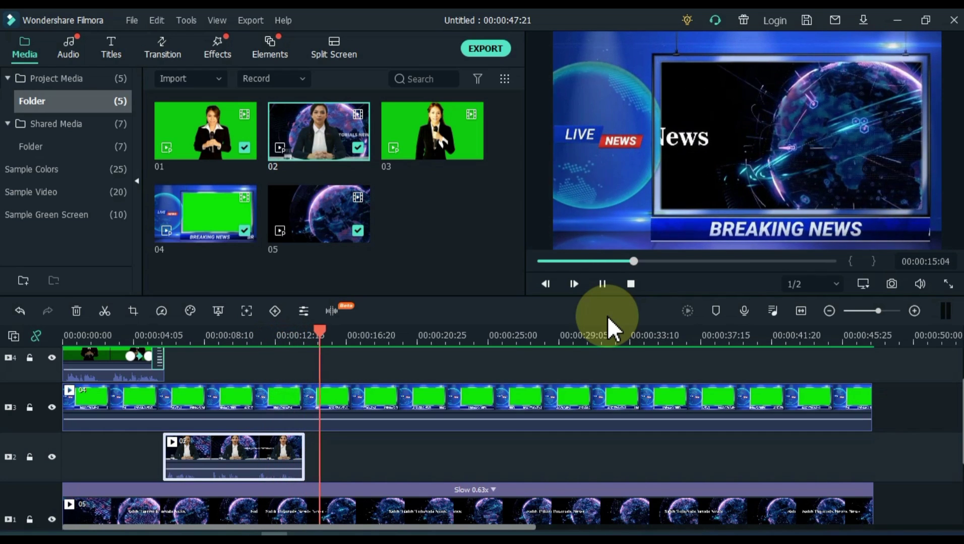
{"action": "key", "text": "space"}
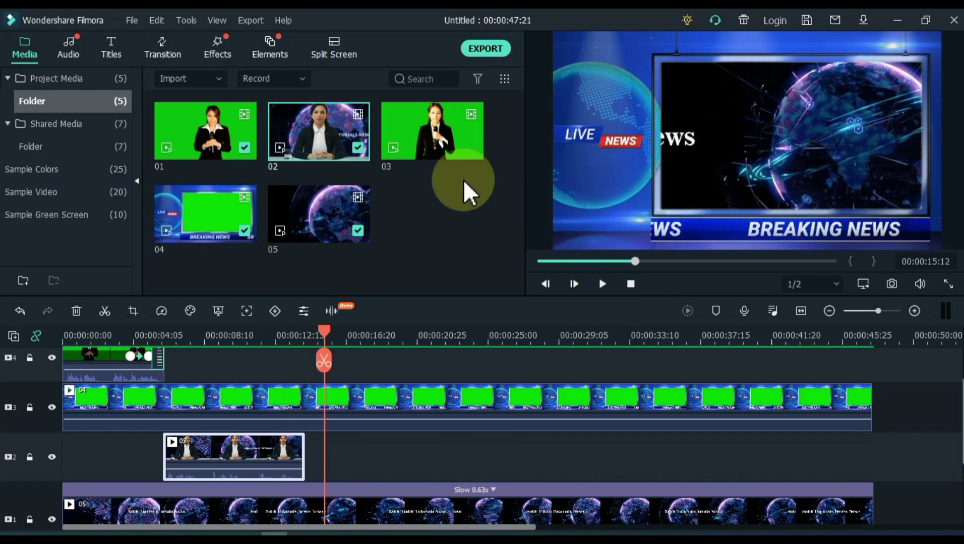
- Add presenter clip 03 after clip 02 on track 2 and fit it to the studio screen
{"action": "left_click_drag", "start_coordinate": [430, 149], "coordinate": [313, 465]}
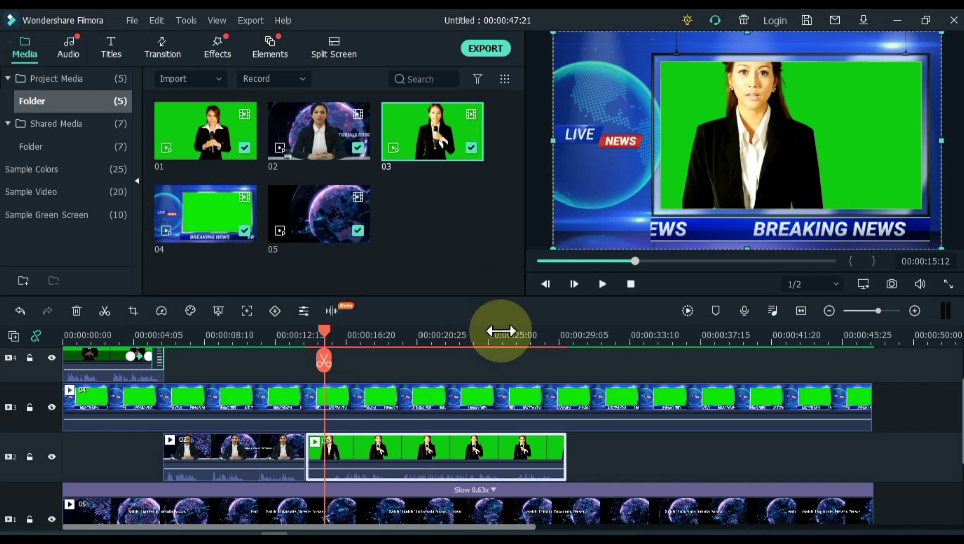
{"action": "left_click_drag", "start_coordinate": [553, 248], "coordinate": [623, 211]}
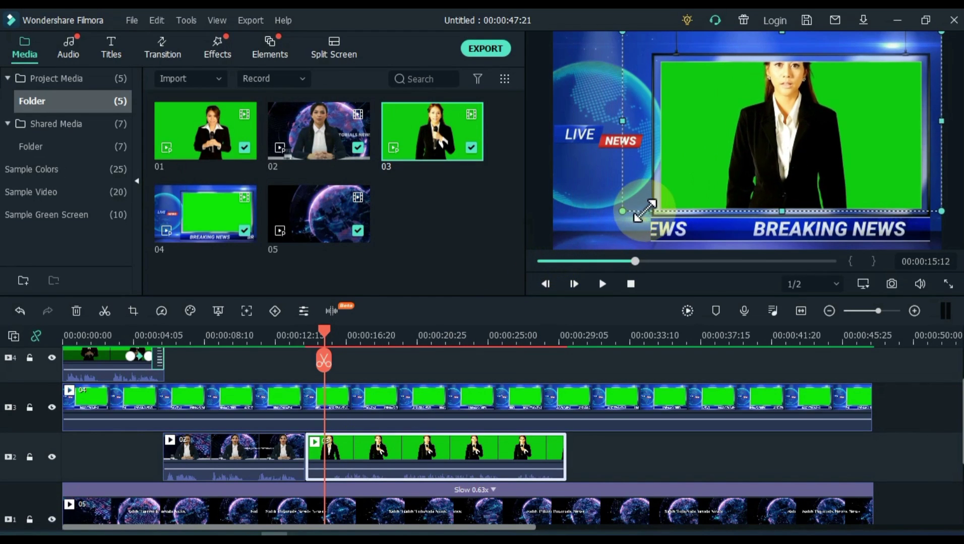
{"action": "left_click_drag", "start_coordinate": [940, 32], "coordinate": [926, 42]}
{"action": "left_click_drag", "start_coordinate": [623, 41], "coordinate": [680, 68]}
{"action": "left_click_drag", "start_coordinate": [925, 65], "coordinate": [921, 67]}
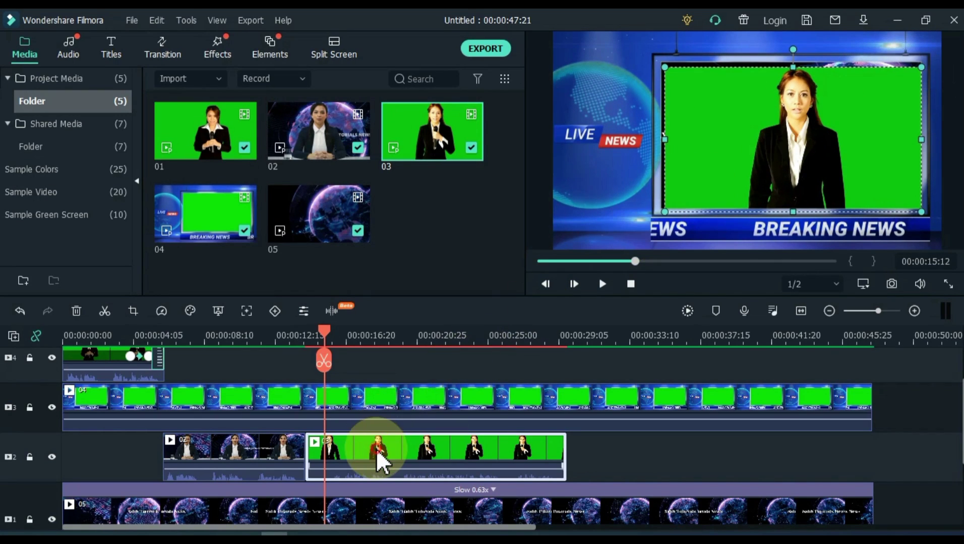
- Chroma-key clip 03 by sampling its green backdrop
{"action": "left_click", "coordinate": [222, 317]}
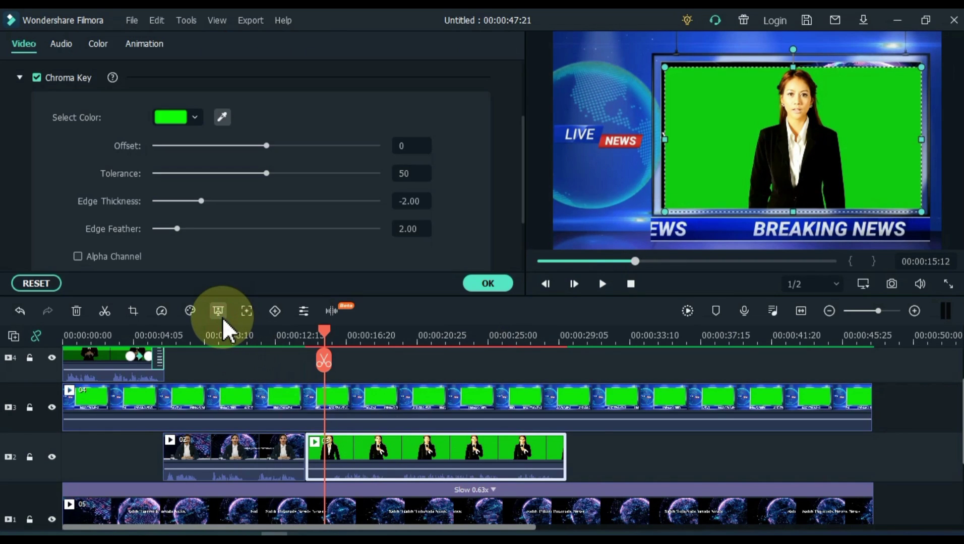
{"action": "left_click", "coordinate": [222, 118]}
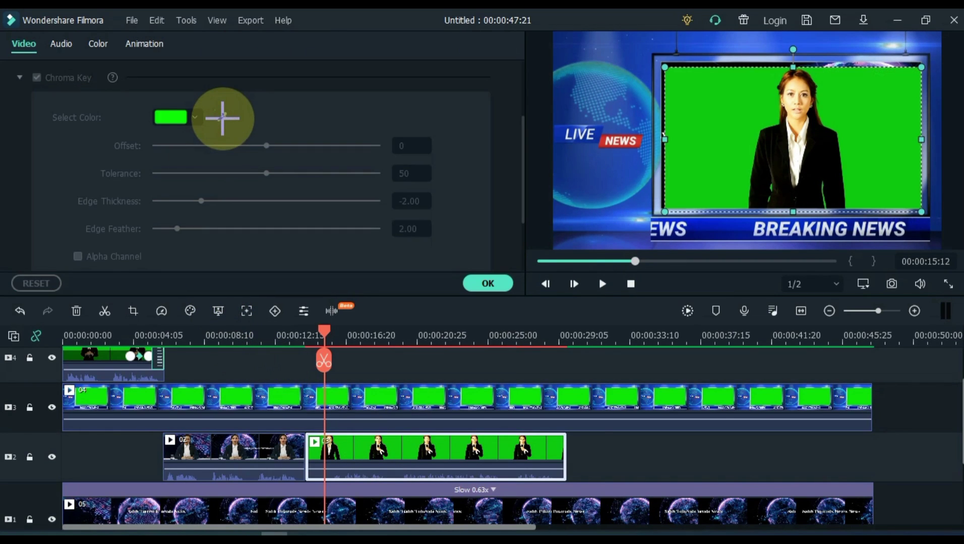
{"action": "left_click", "coordinate": [686, 106]}
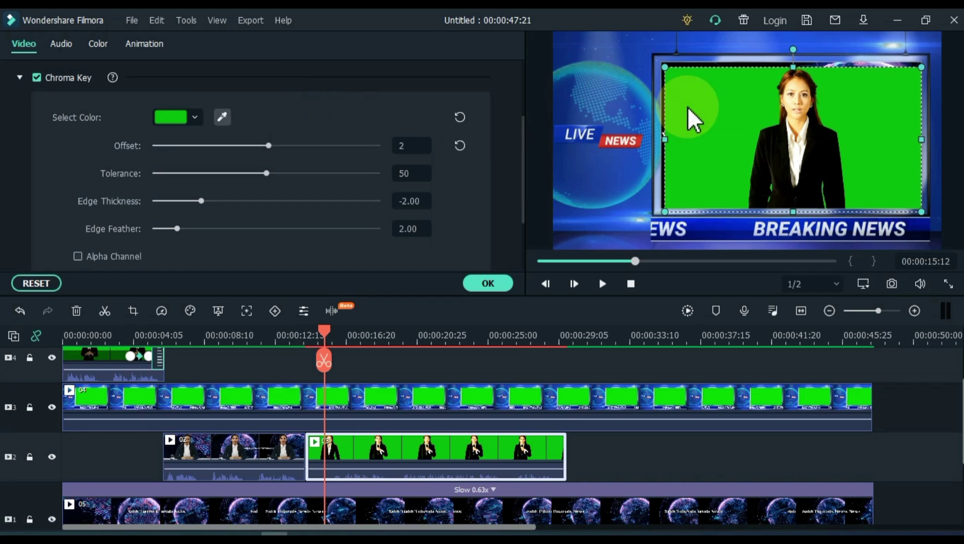
{"action": "left_click", "coordinate": [482, 284]}
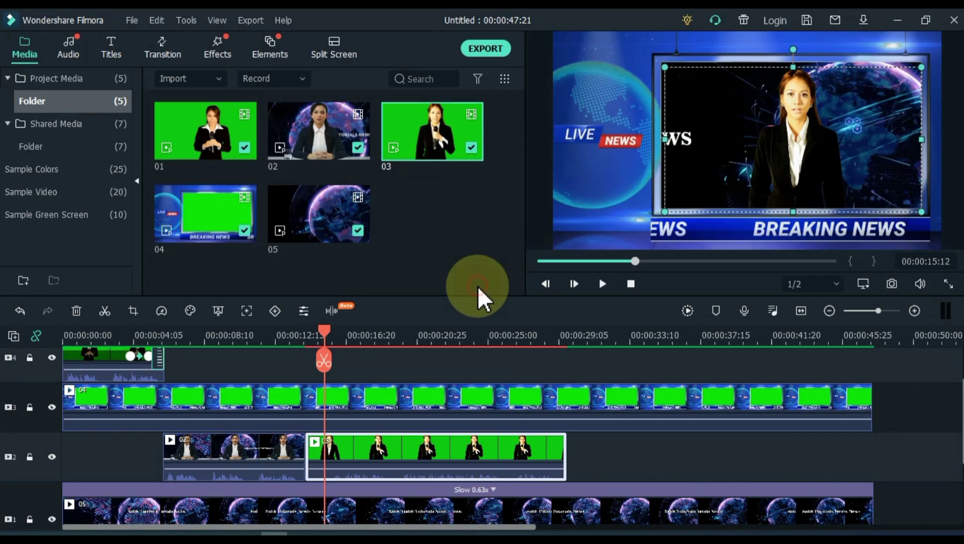
- Search 'New 25' in Titles and place New LowerThirds 25 on track 4 after the first clip, near seven seconds
{"action": "left_click", "coordinate": [400, 376]}
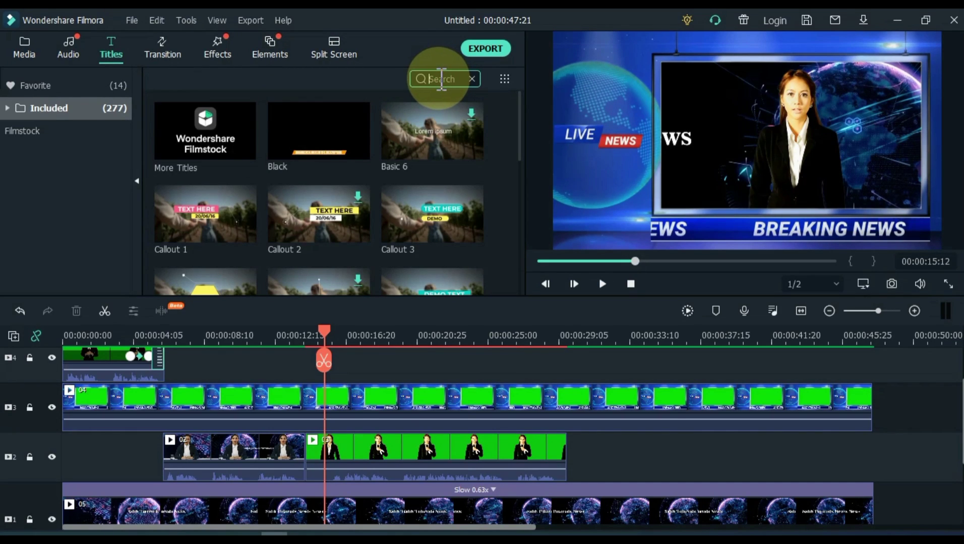
{"action": "type", "text": "New "}
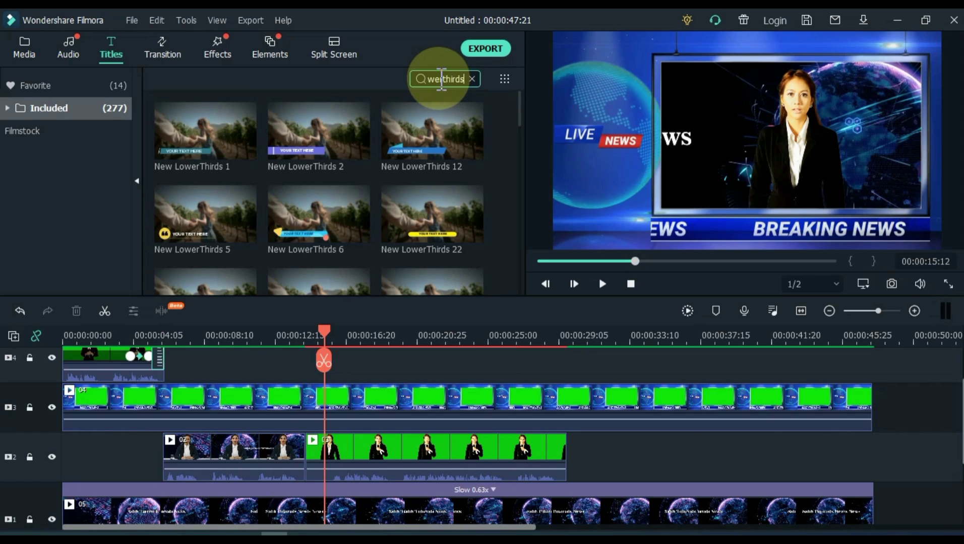
{"action": "type", "text": " 25"}
{"action": "mouse_move", "coordinate": [191, 173]}
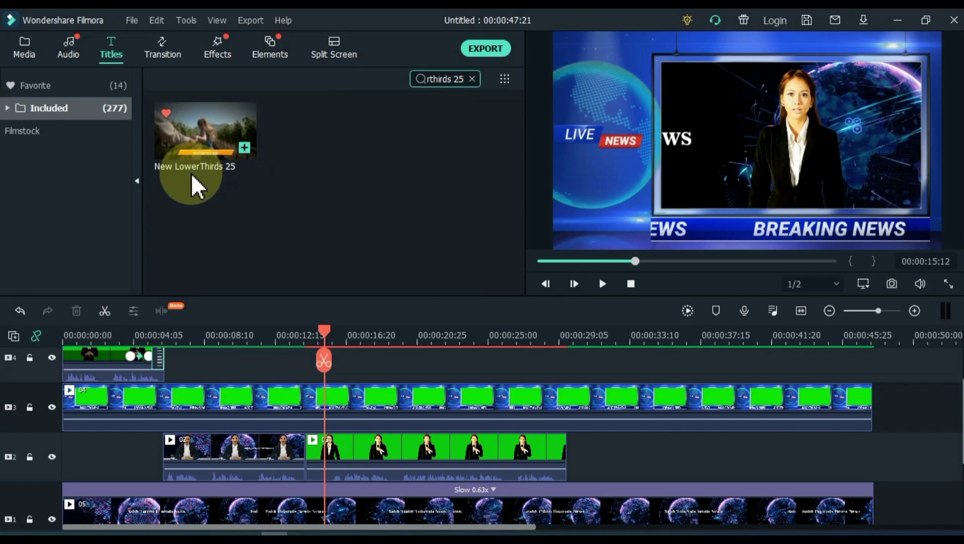
{"action": "left_click_drag", "start_coordinate": [193, 149], "coordinate": [205, 386]}
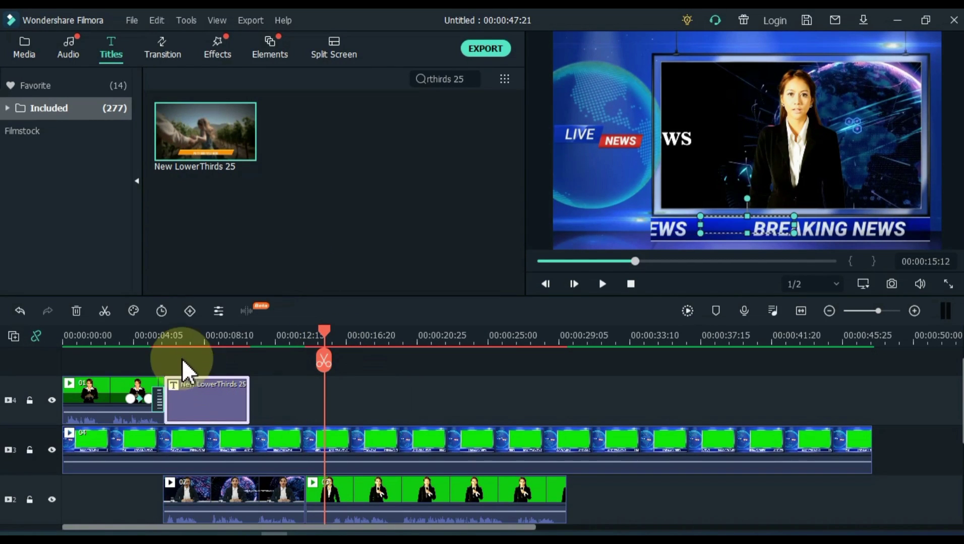
{"action": "left_click_drag", "start_coordinate": [171, 335], "coordinate": [185, 329]}
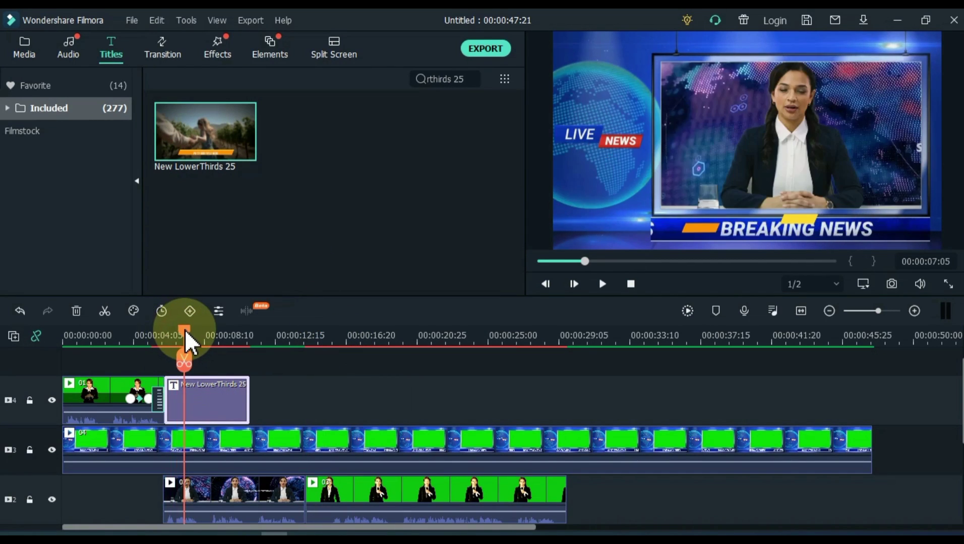
{"action": "left_click", "coordinate": [207, 406]}
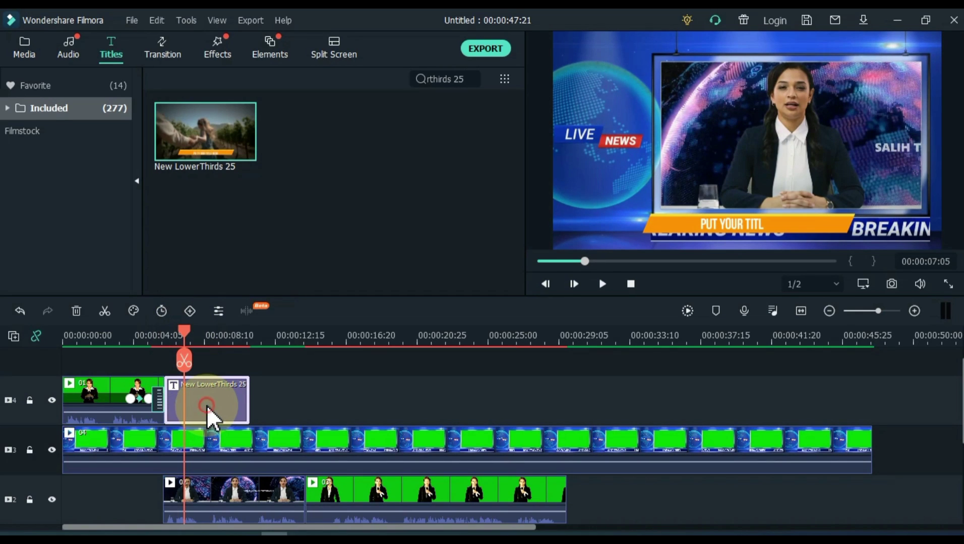
- Move the lower-third up and right, scale it to 120%, and replace its text with the channel's news name
{"action": "double_click", "coordinate": [206, 405]}
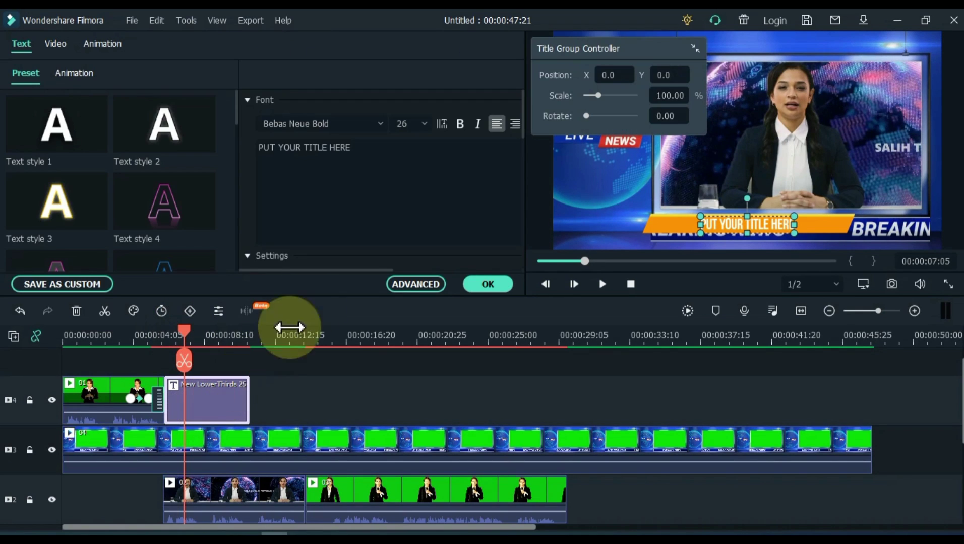
{"action": "left_click_drag", "start_coordinate": [661, 73], "coordinate": [524, 273]}
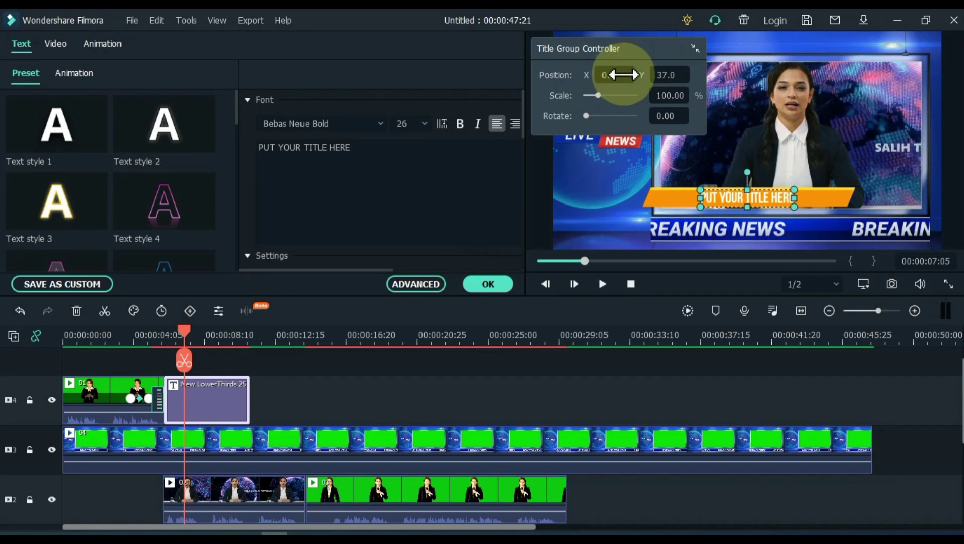
{"action": "left_click_drag", "start_coordinate": [619, 74], "coordinate": [488, 282]}
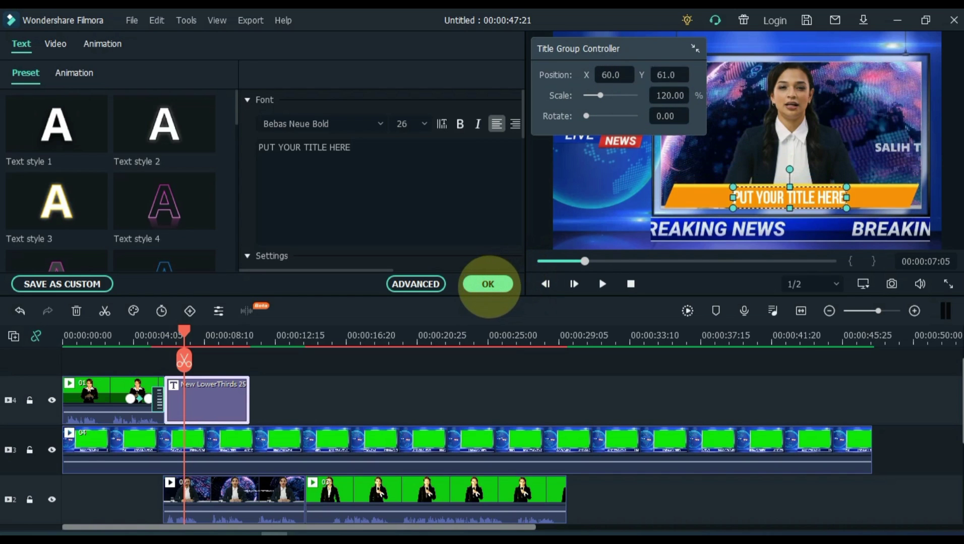
{"action": "left_click", "coordinate": [393, 166]}
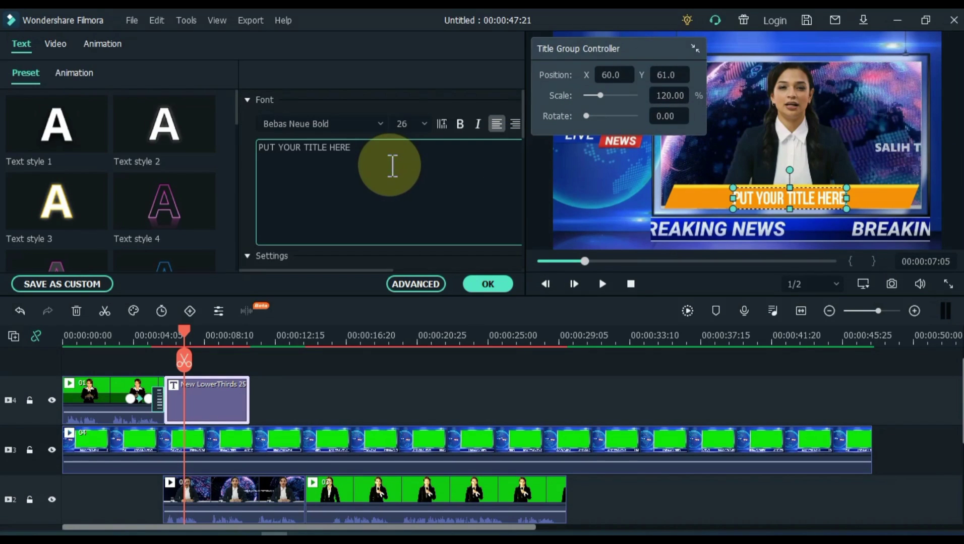
{"action": "key", "text": "ctrl+a"}
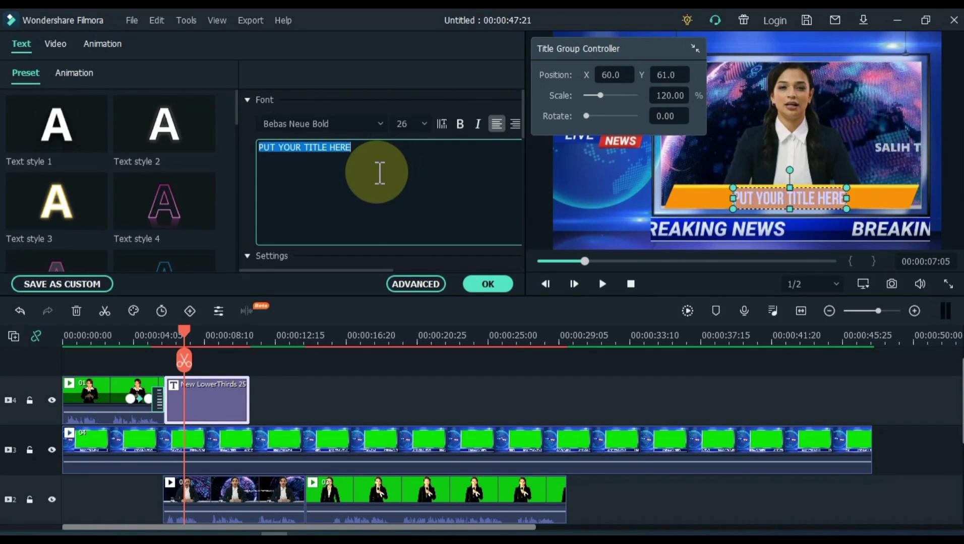
{"action": "type", "text": "Salih Tuto"}
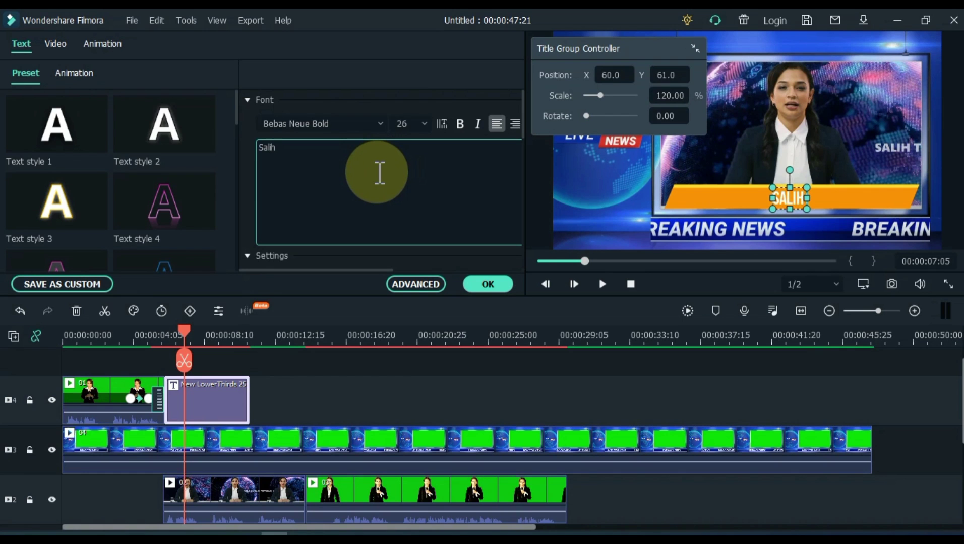
{"action": "type", "text": "rials News"}
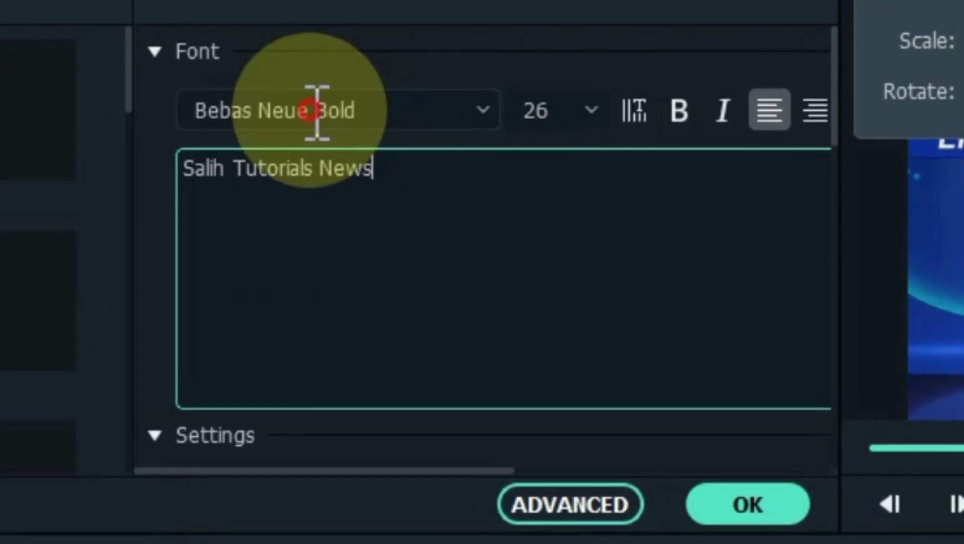
- Set the title font to News701 BT Bold at size 28 with black text colour
{"action": "left_click", "coordinate": [346, 124]}
{"action": "type", "text": "News701 BT"}
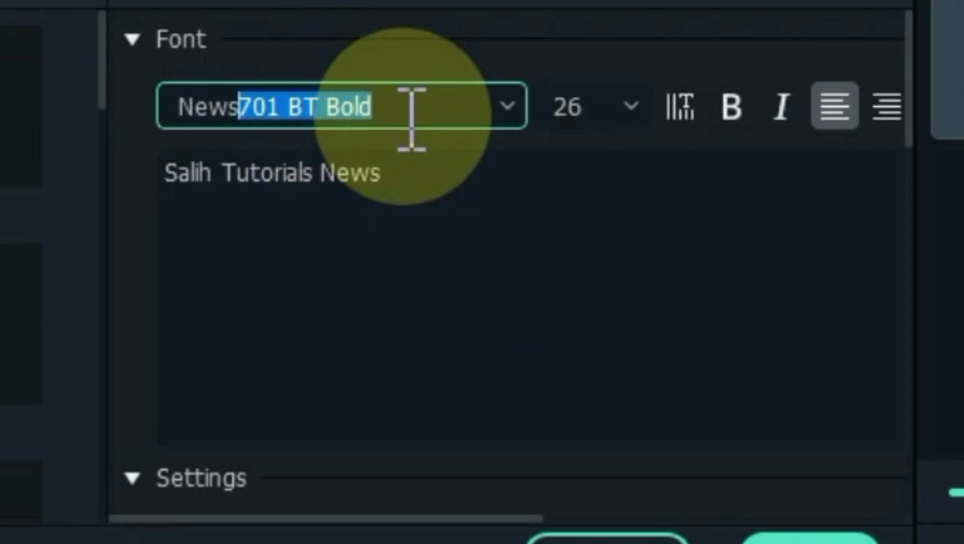
{"action": "key", "text": "Return"}
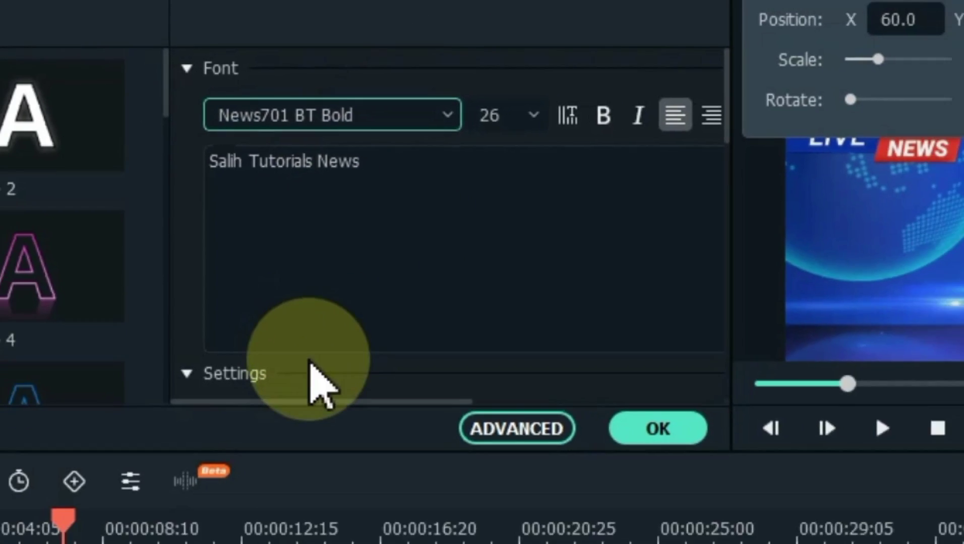
{"action": "scroll", "coordinate": [318, 490], "scroll_direction": "down", "scroll_amount": 2}
{"action": "left_click", "coordinate": [520, 433]}
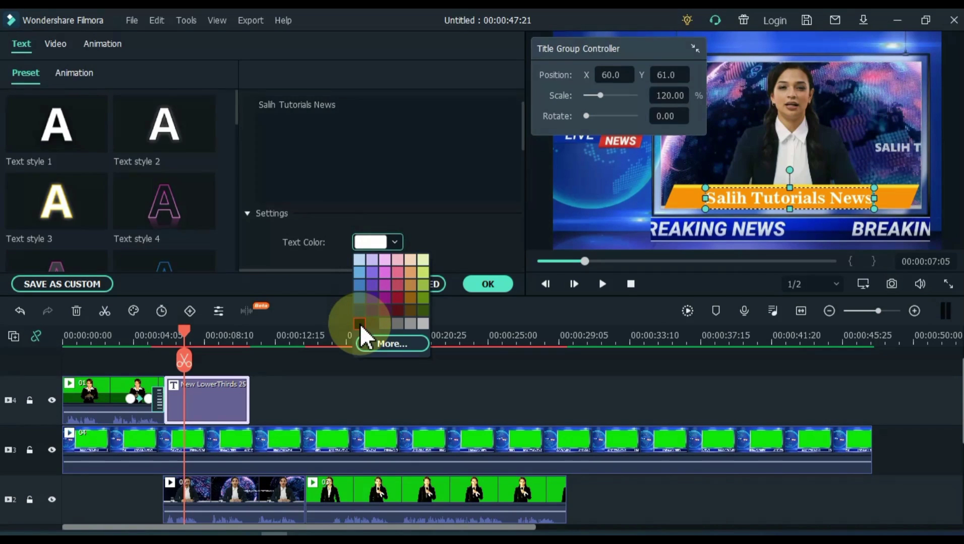
{"action": "left_click", "coordinate": [359, 323]}
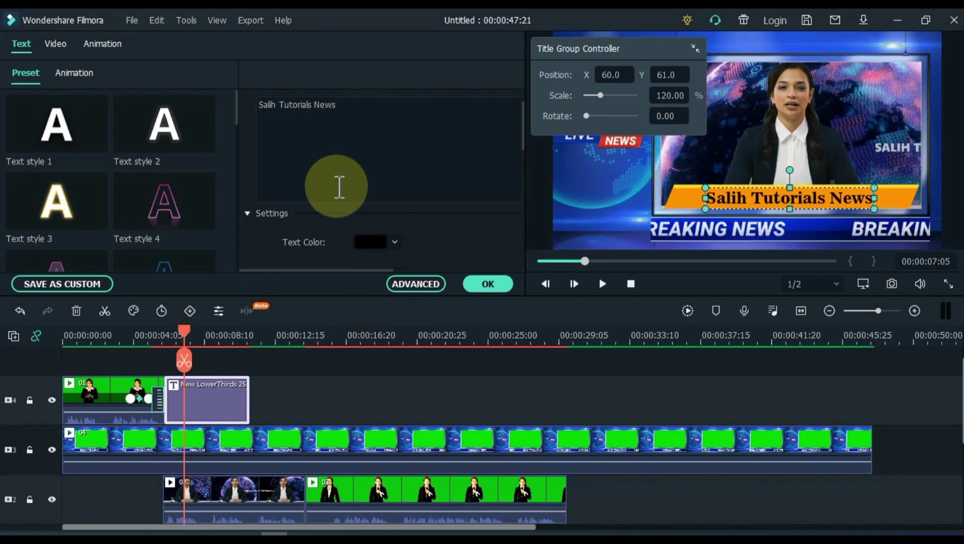
{"action": "scroll", "coordinate": [337, 187], "scroll_direction": "up", "scroll_amount": 2}
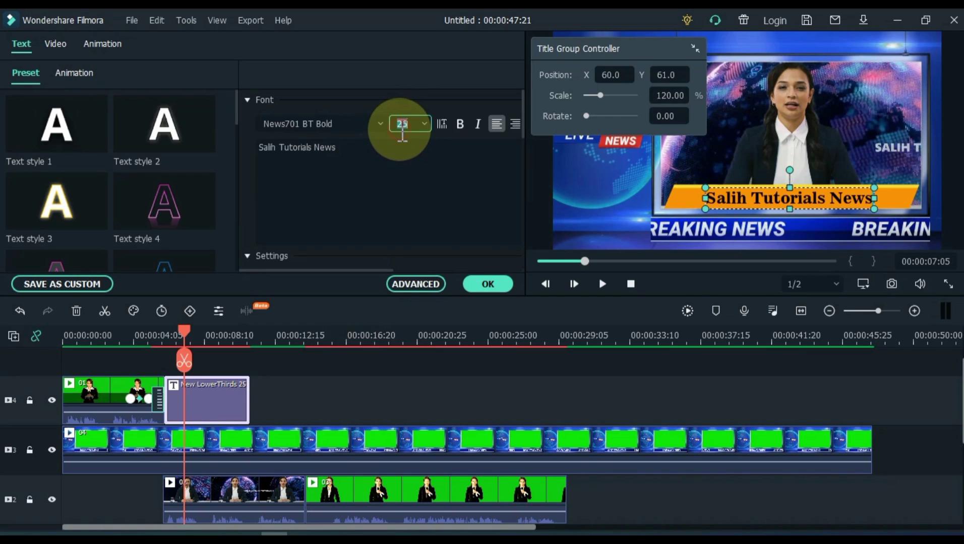
{"action": "scroll", "coordinate": [401, 133], "scroll_direction": "up", "scroll_amount": 3}
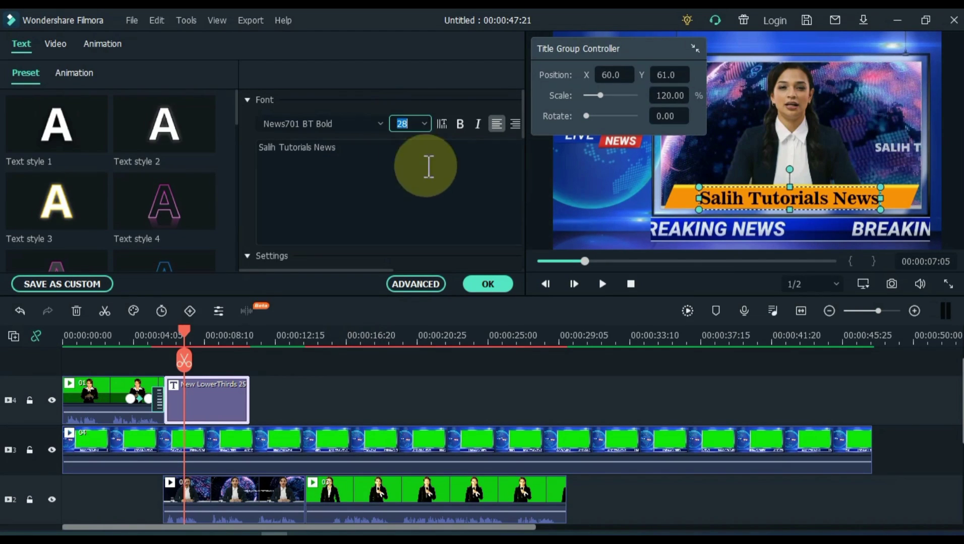
- Confirm the title edits and play the composite from six seconds to check the lower-third
{"action": "left_click", "coordinate": [487, 287]}
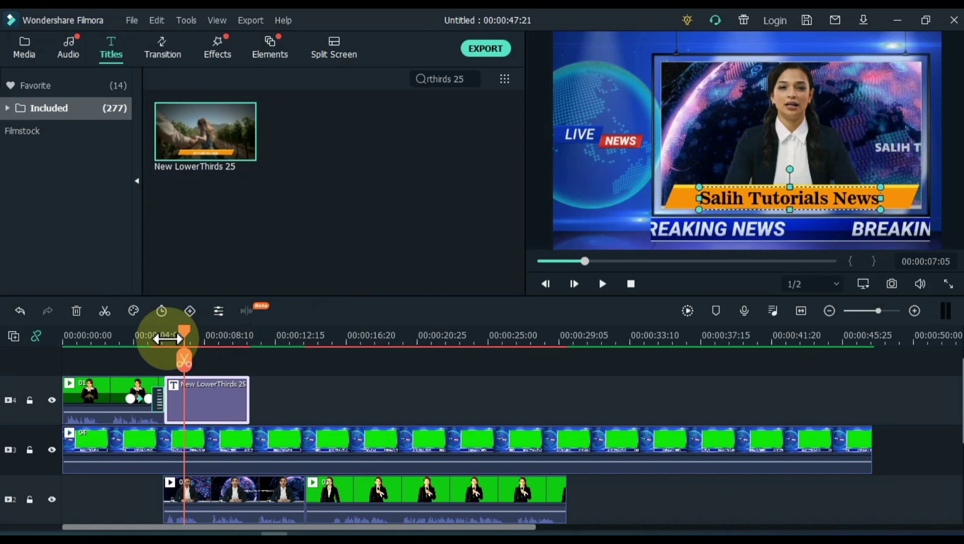
{"action": "left_click", "coordinate": [164, 338]}
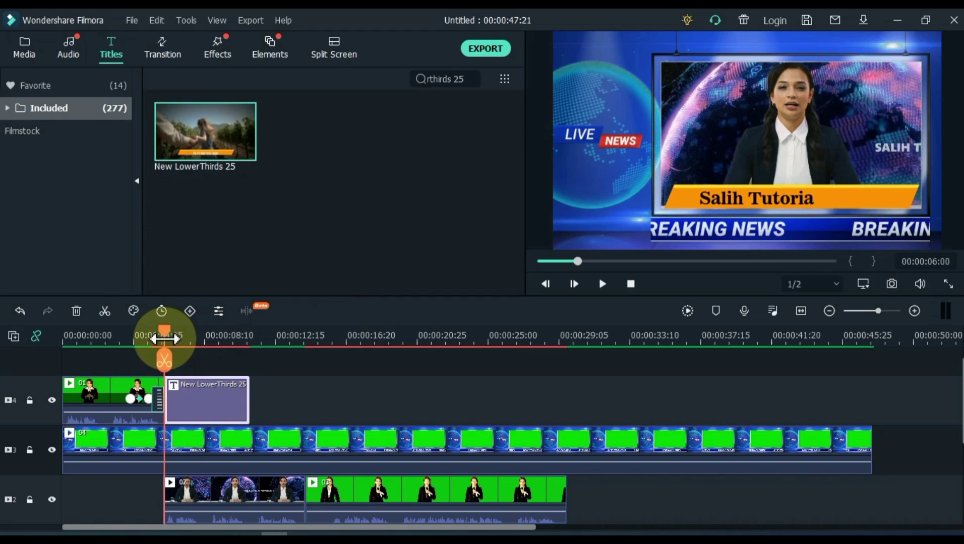
{"action": "key", "text": "space"}
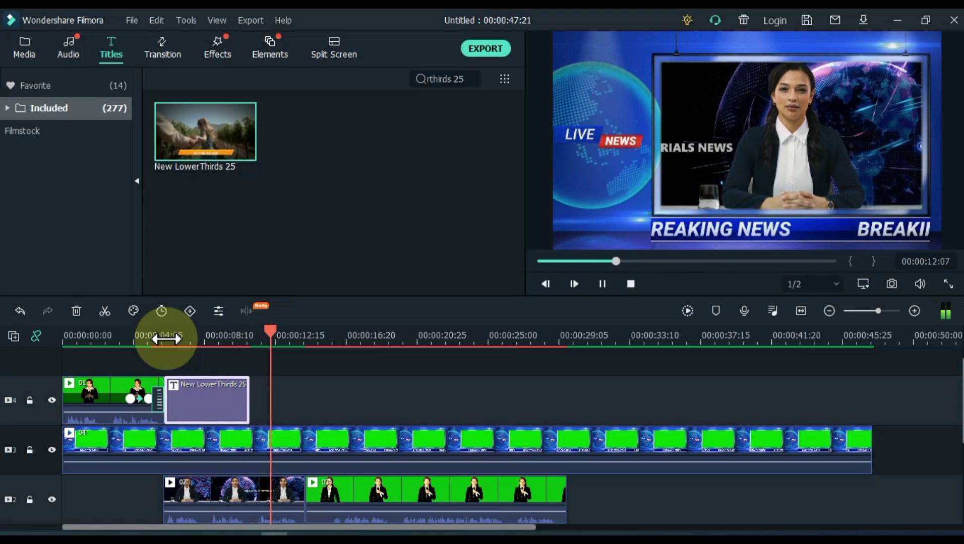
{"action": "key", "text": "space"}
- Copy the lower-third title clip and paste it on track 4 around the 12-second mark
{"action": "right_click", "coordinate": [195, 395]}
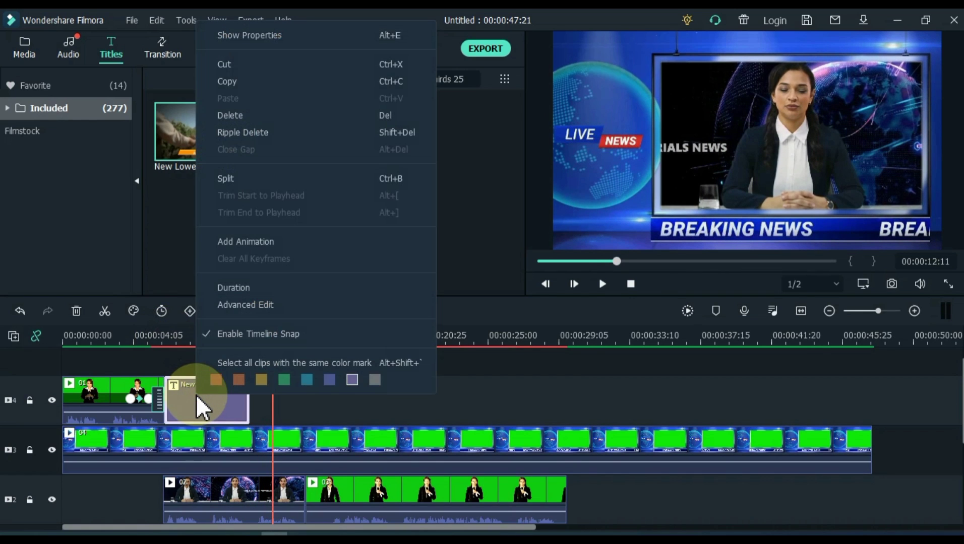
{"action": "left_click", "coordinate": [219, 83]}
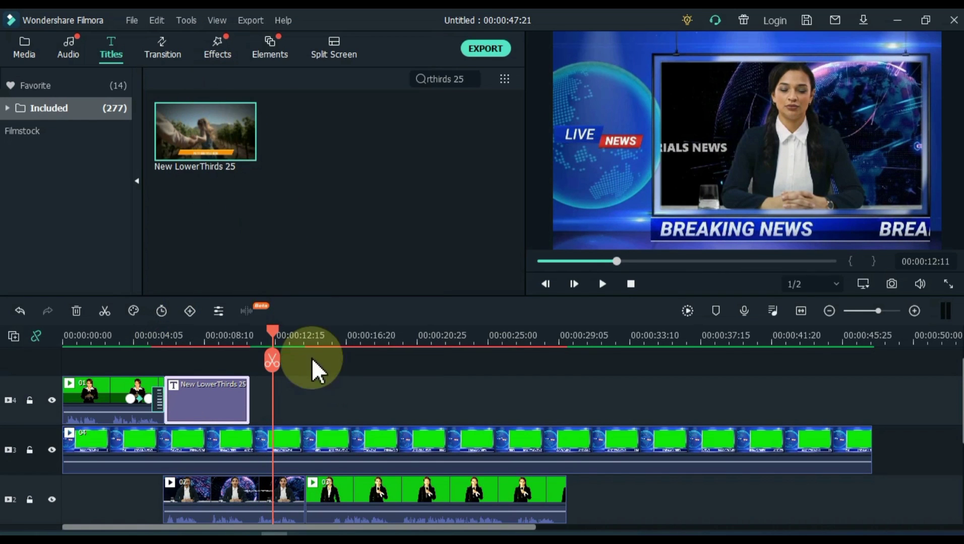
{"action": "left_click", "coordinate": [313, 342]}
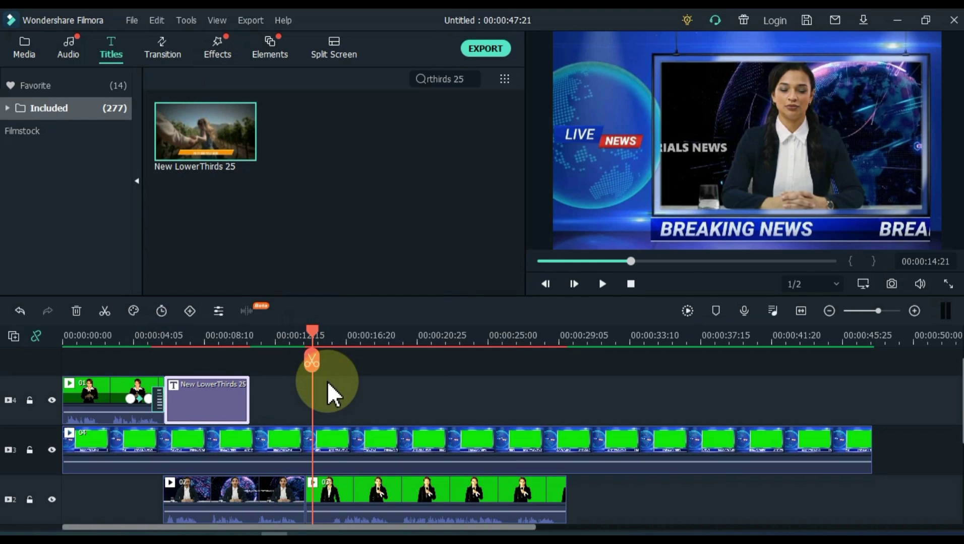
{"action": "left_click", "coordinate": [50, 389]}
{"action": "left_click", "coordinate": [352, 386]}
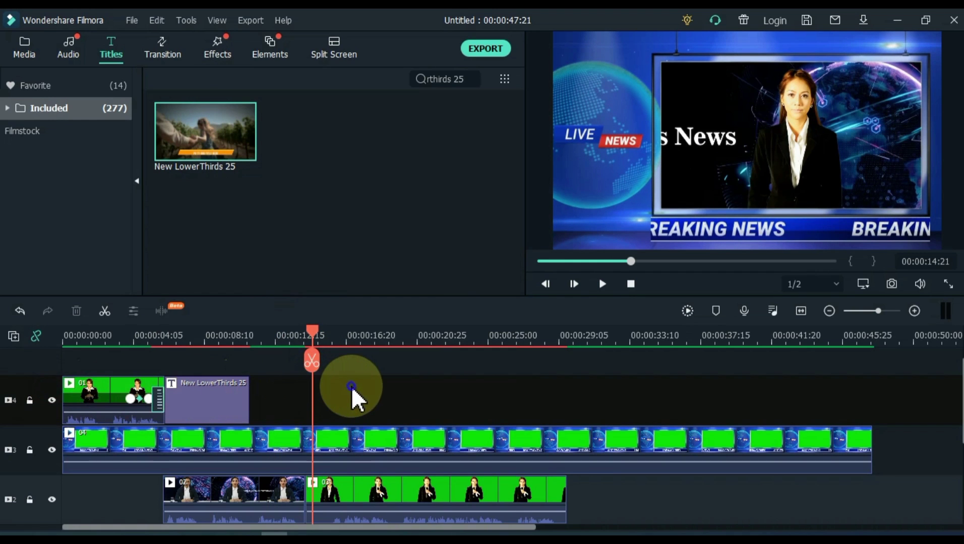
{"action": "right_click", "coordinate": [352, 386]}
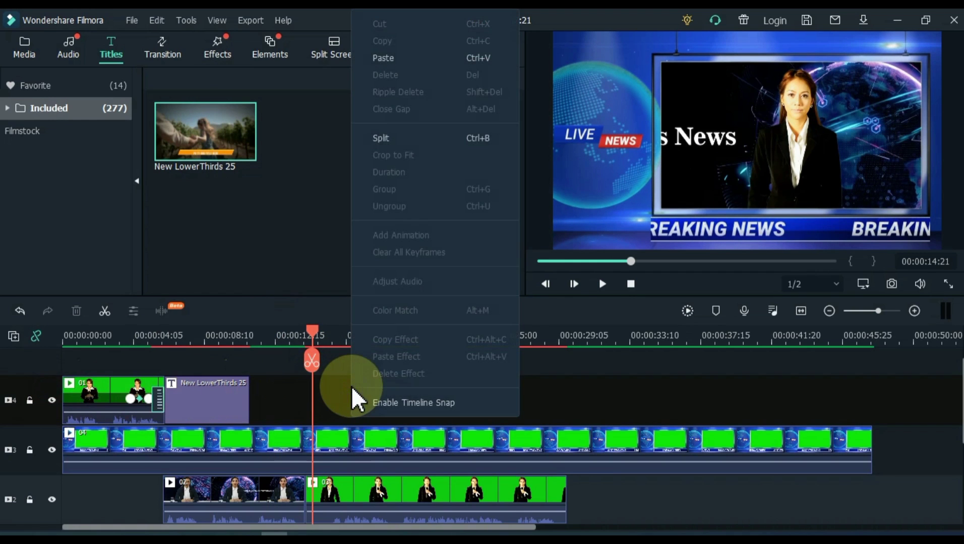
{"action": "left_click", "coordinate": [384, 58]}
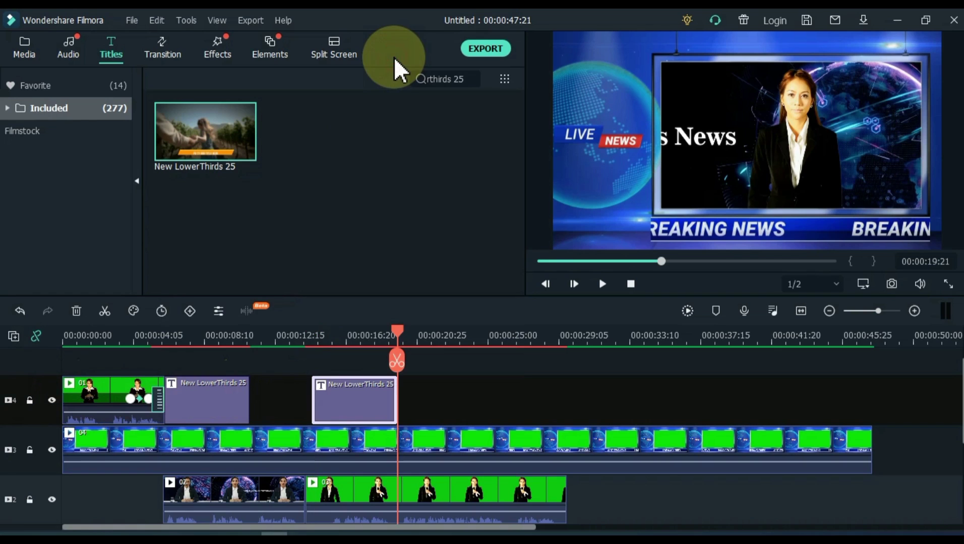
{"action": "left_click", "coordinate": [355, 335]}
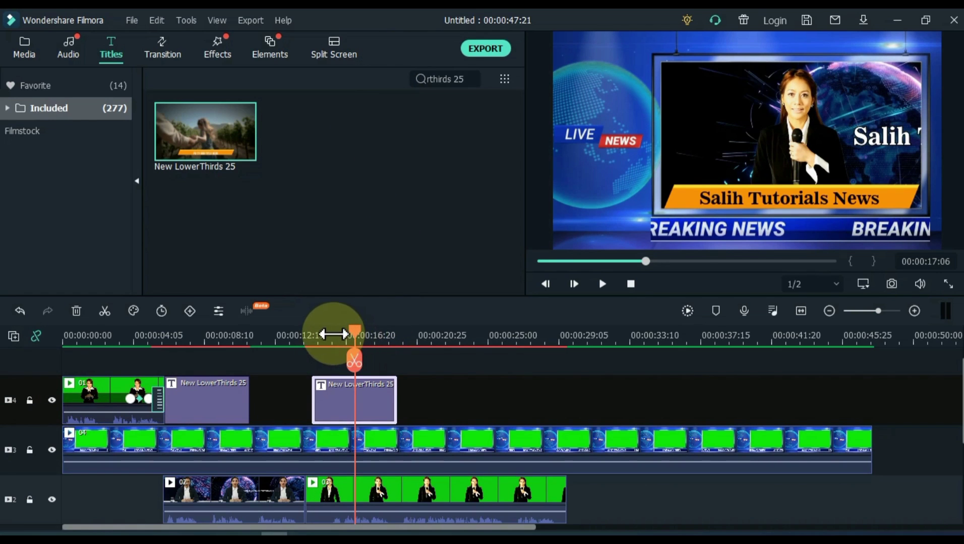
- Change the second lower-third's text to 'How to make news style video' at font size 24 and confirm
{"action": "double_click", "coordinate": [337, 404]}
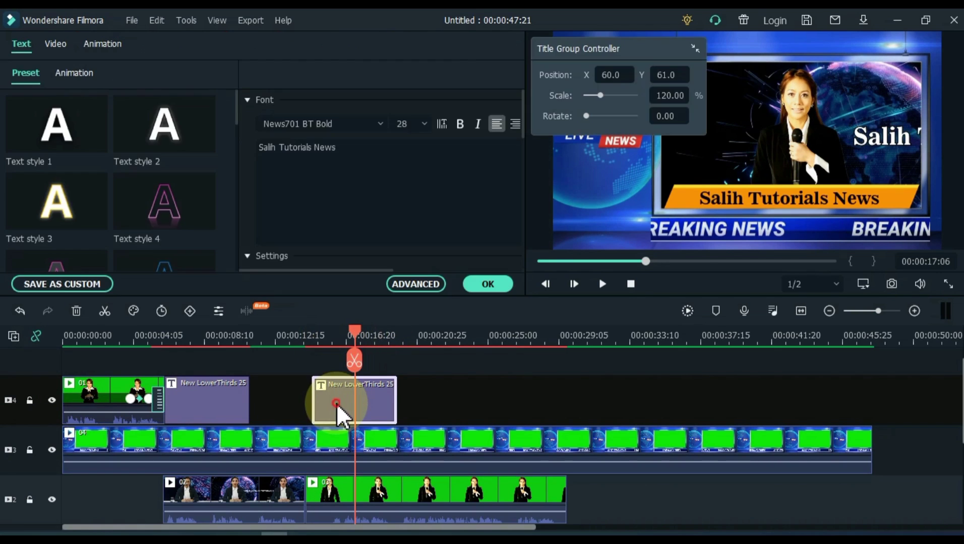
{"action": "triple_click", "coordinate": [338, 165]}
{"action": "type", "text": "How"}
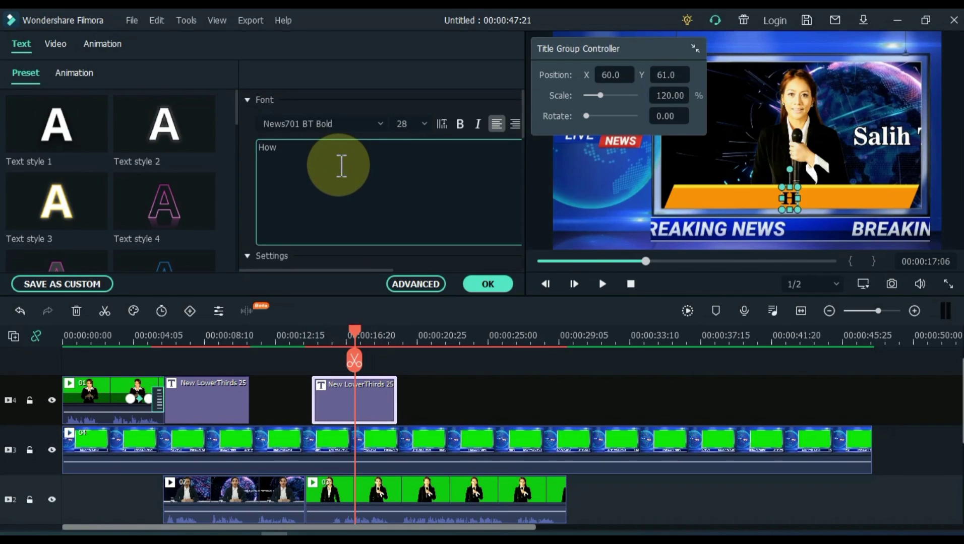
{"action": "type", "text": " to make news"}
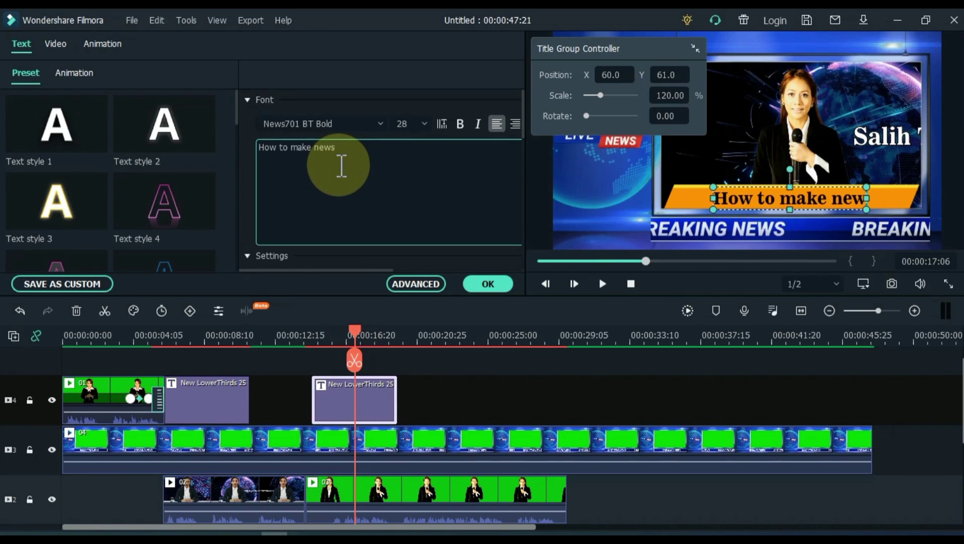
{"action": "type", "text": " style video"}
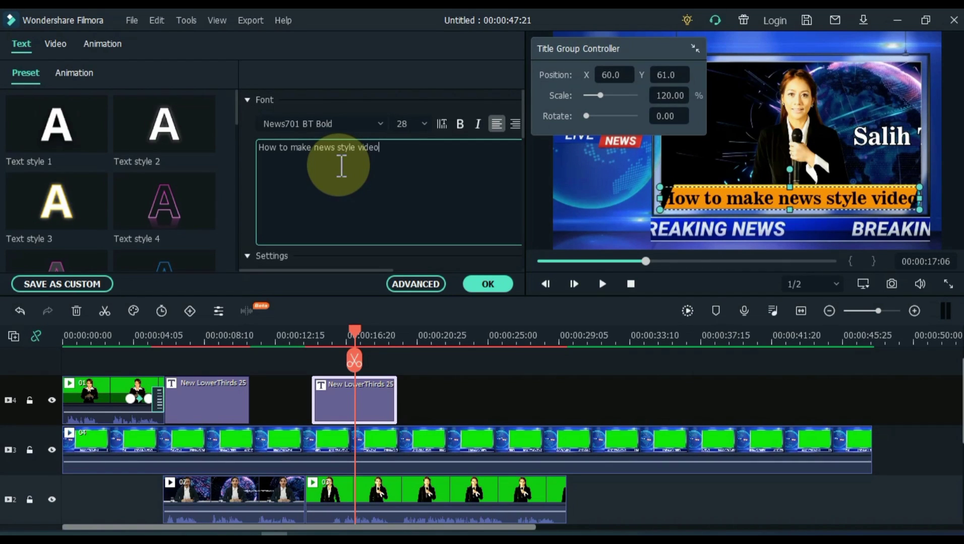
{"action": "left_click", "coordinate": [408, 123]}
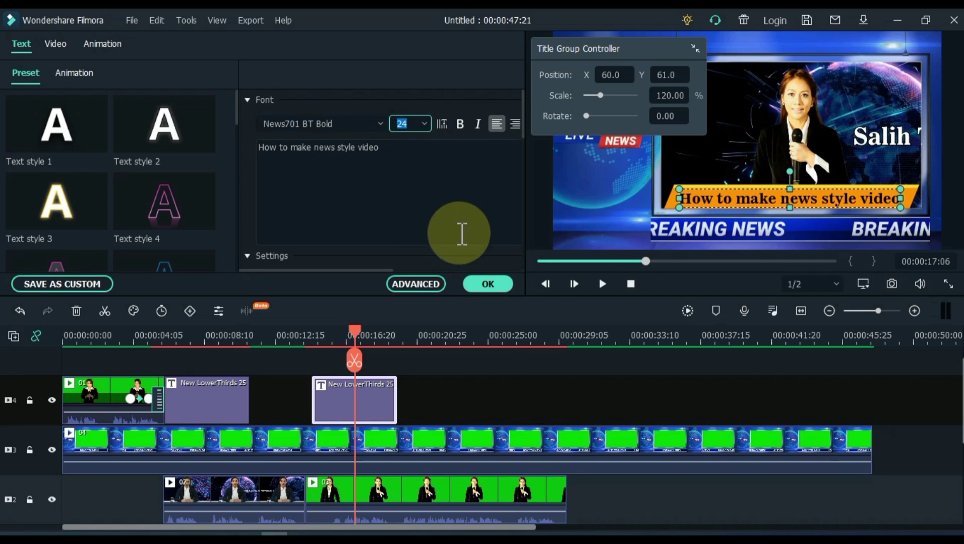
{"action": "left_click", "coordinate": [486, 287]}
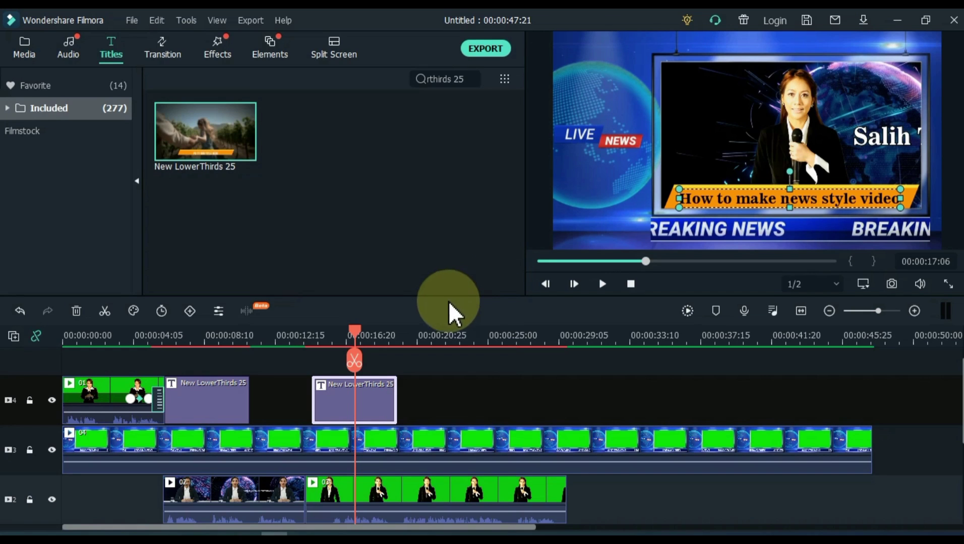
- Split the track 3 studio overlay where the presenter clip ends, at 00:00:29:19
{"action": "scroll", "coordinate": [661, 388], "scroll_direction": "down", "scroll_amount": 3}
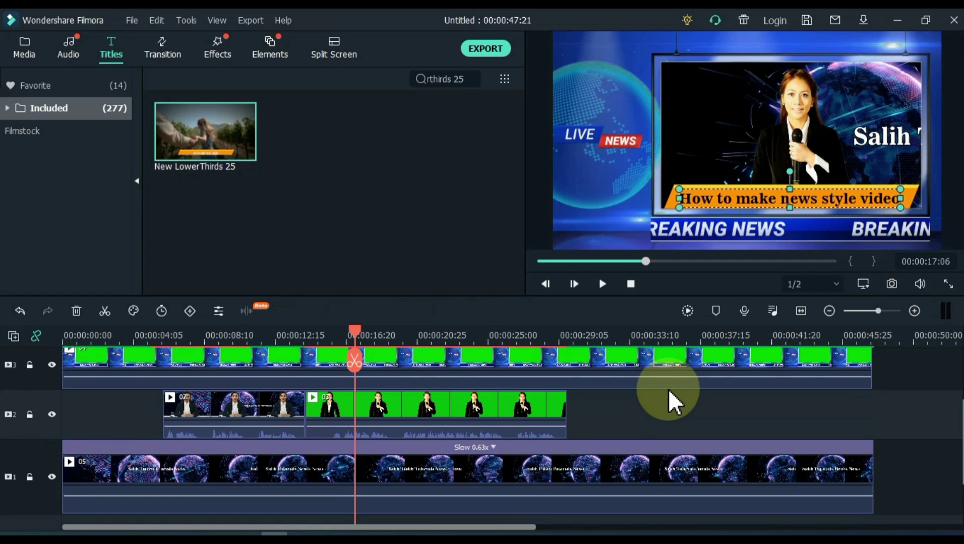
{"action": "left_click", "coordinate": [564, 335]}
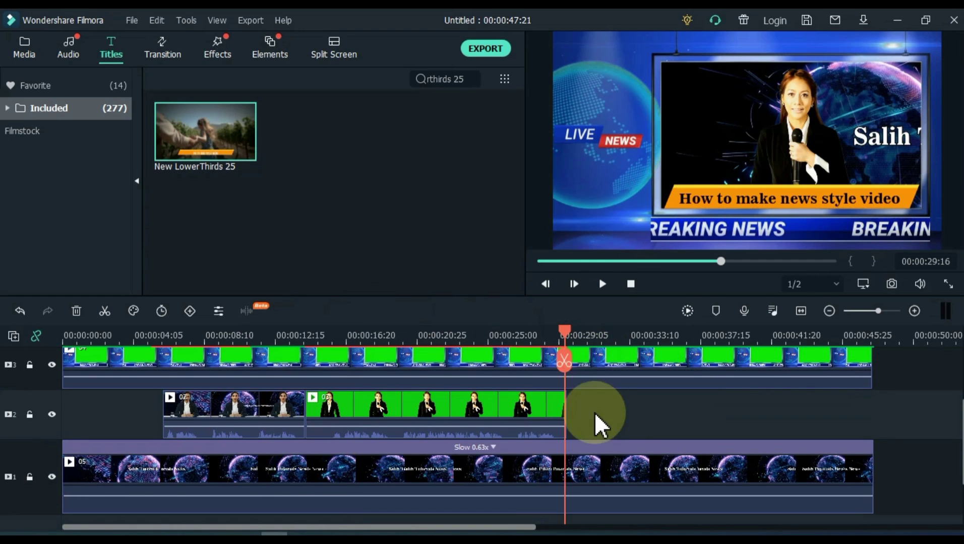
{"action": "scroll", "coordinate": [594, 413], "scroll_direction": "down", "scroll_amount": 3}
{"action": "scroll", "coordinate": [594, 413], "scroll_direction": "up", "scroll_amount": 3}
{"action": "scroll", "coordinate": [592, 333], "scroll_direction": "up", "scroll_amount": 5}
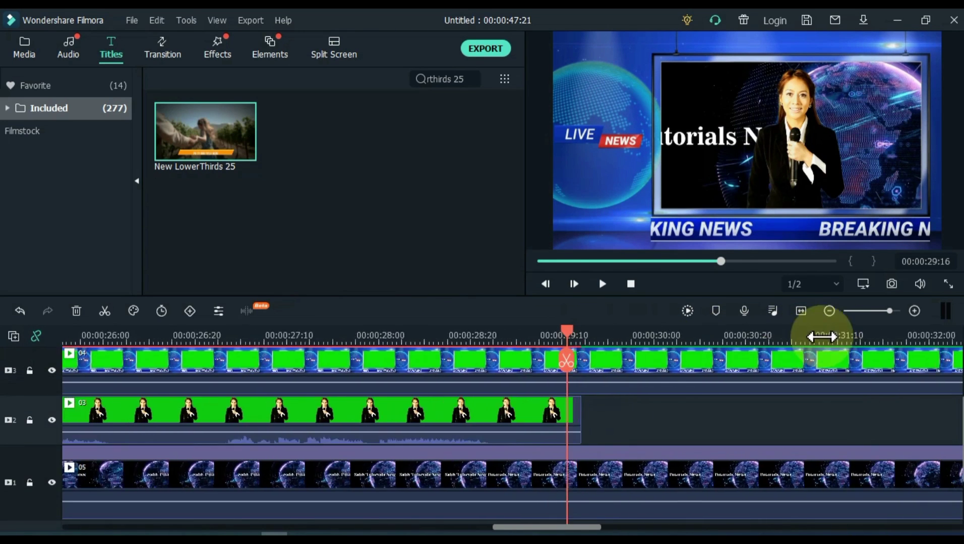
{"action": "left_click_drag", "start_coordinate": [566, 332], "coordinate": [595, 325]}
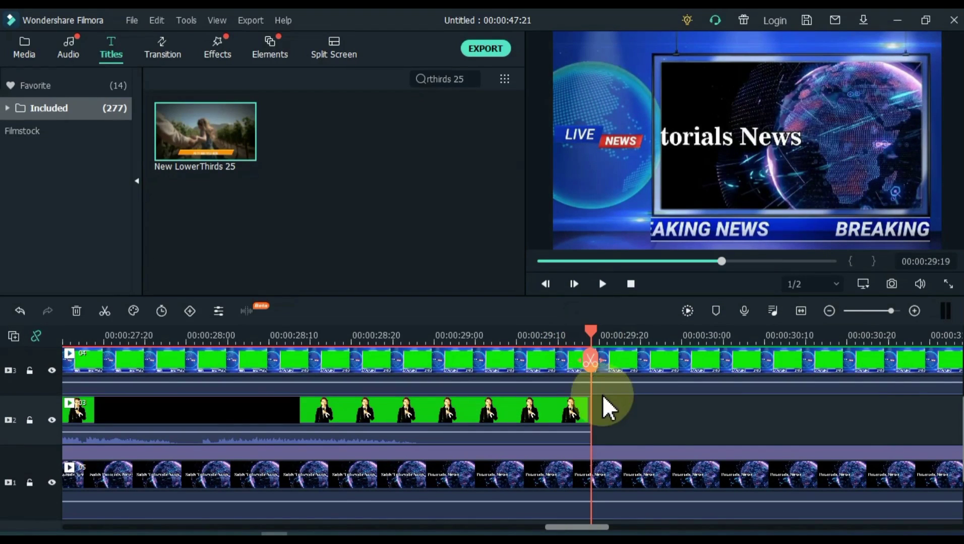
{"action": "scroll", "coordinate": [654, 491], "scroll_direction": "down", "scroll_amount": 1}
{"action": "scroll", "coordinate": [649, 346], "scroll_direction": "up", "scroll_amount": 1}
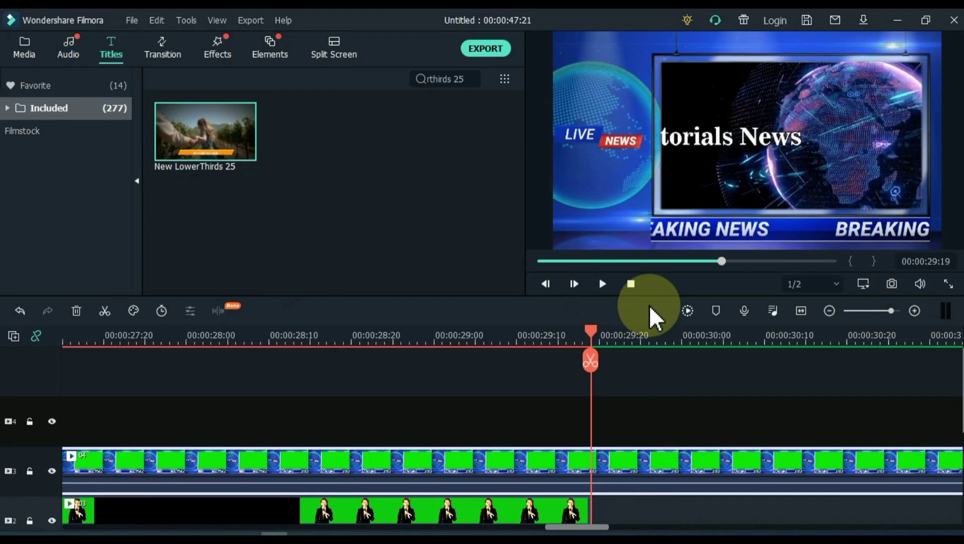
{"action": "left_click", "coordinate": [591, 361]}
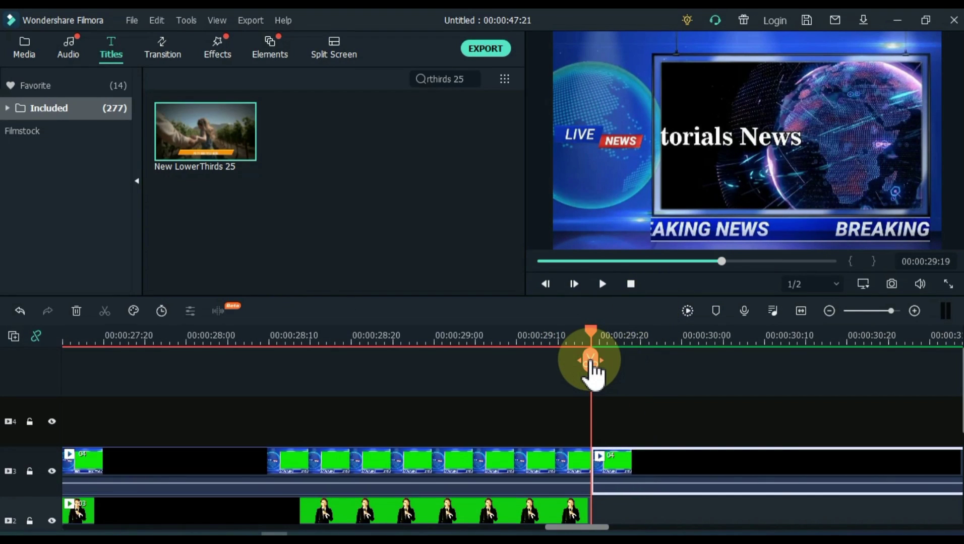
- Delete the overlay remainder after the split, fit the project in view, and return to the start
{"action": "right_click", "coordinate": [638, 463]}
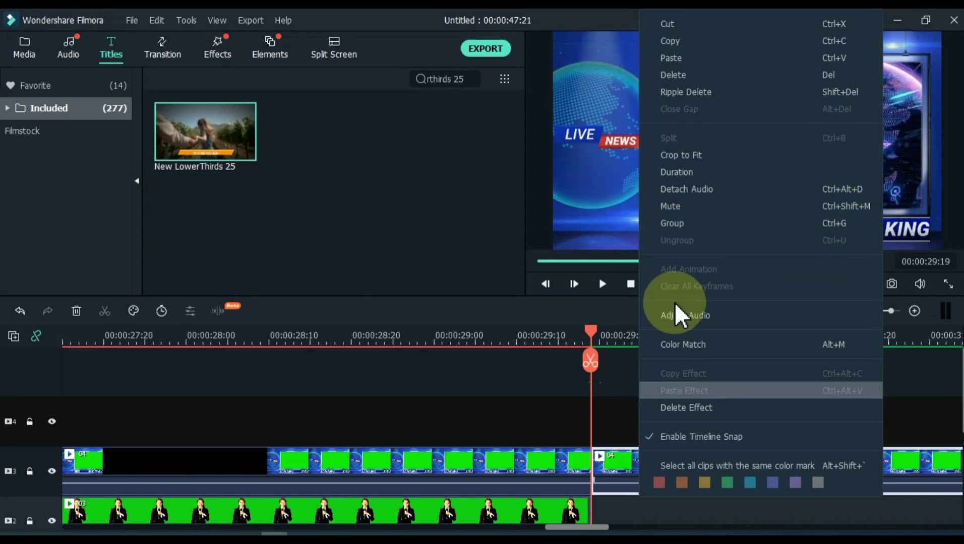
{"action": "left_click", "coordinate": [682, 81]}
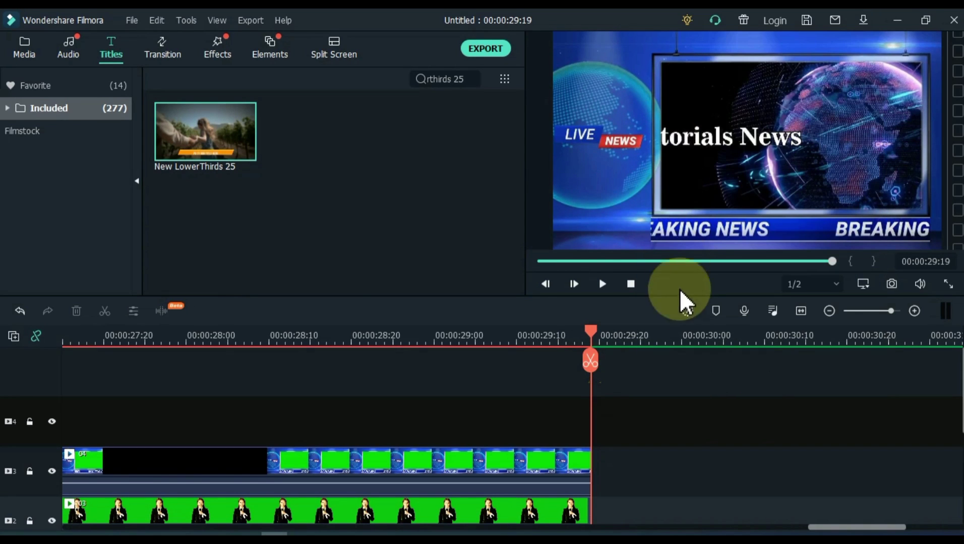
{"action": "scroll", "coordinate": [674, 430], "scroll_direction": "down", "scroll_amount": 3}
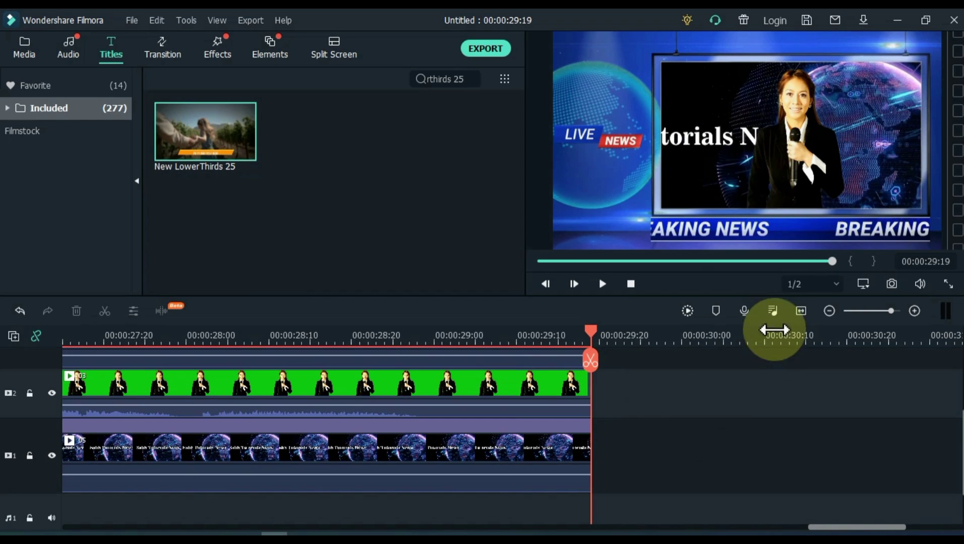
{"action": "left_click", "coordinate": [801, 310]}
{"action": "left_click_drag", "start_coordinate": [765, 337], "coordinate": [47, 374]}
{"action": "scroll", "coordinate": [113, 386], "scroll_direction": "down", "scroll_amount": 2}
{"action": "scroll", "coordinate": [112, 386], "scroll_direction": "down", "scroll_amount": 3}
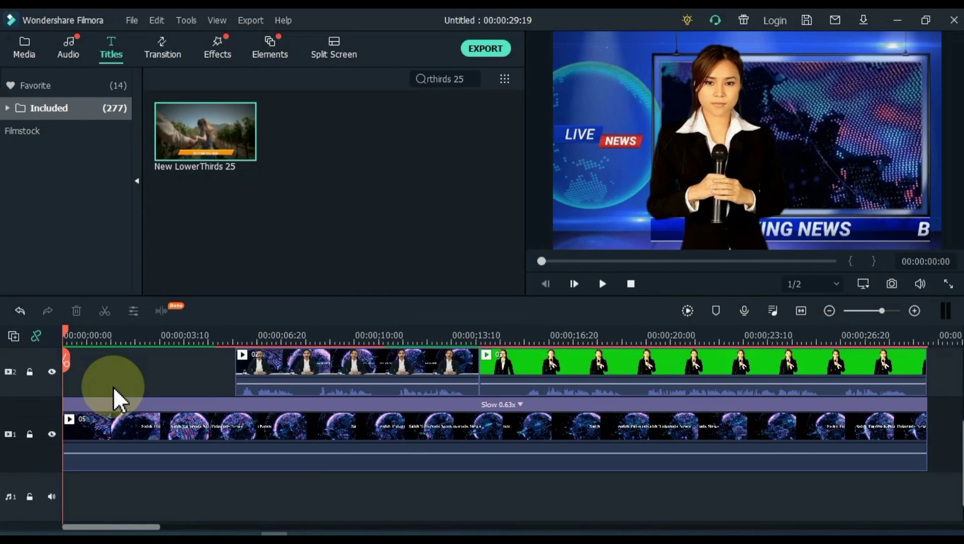
- Import the Background music MP3 into Media and place it on audio track 1
{"action": "left_click", "coordinate": [20, 50]}
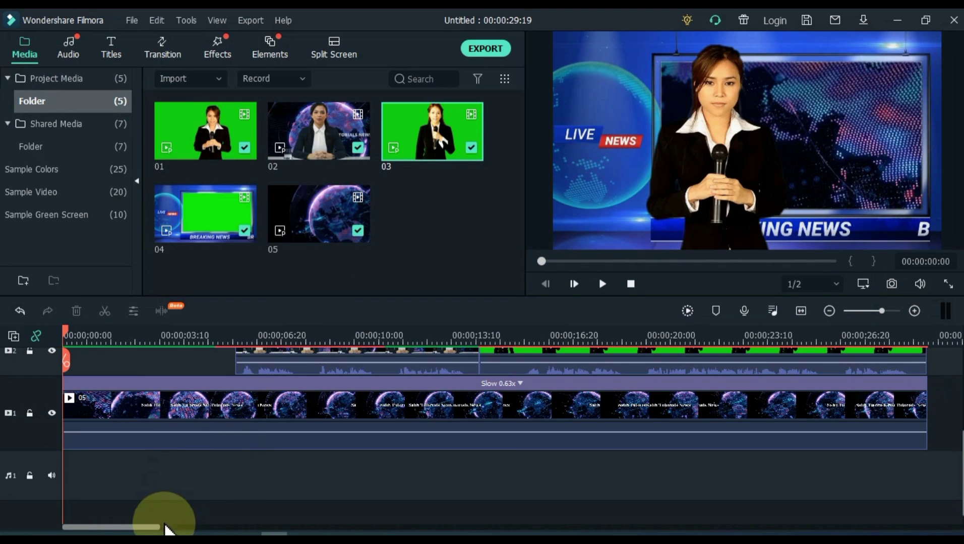
{"action": "left_click_drag", "start_coordinate": [166, 537], "coordinate": [443, 233]}
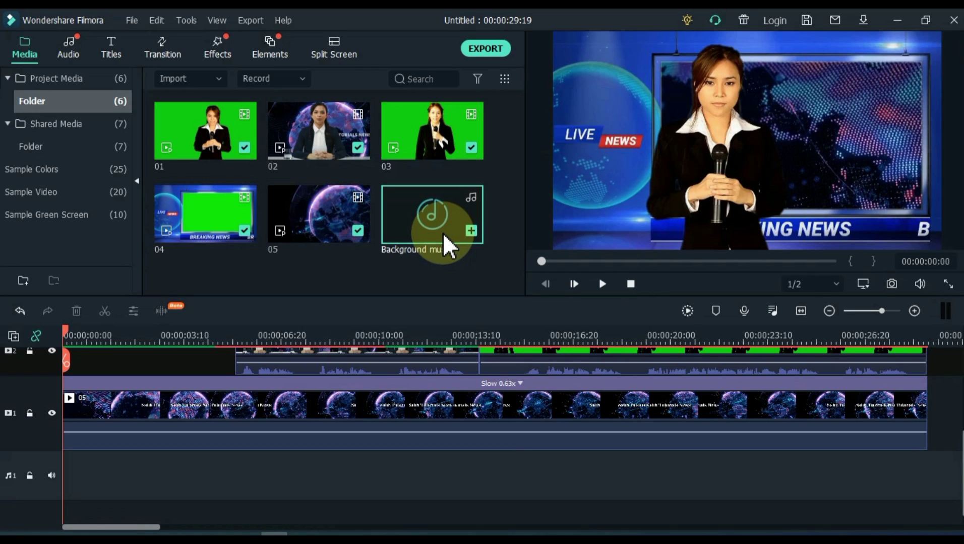
{"action": "left_click_drag", "start_coordinate": [442, 235], "coordinate": [36, 477]}
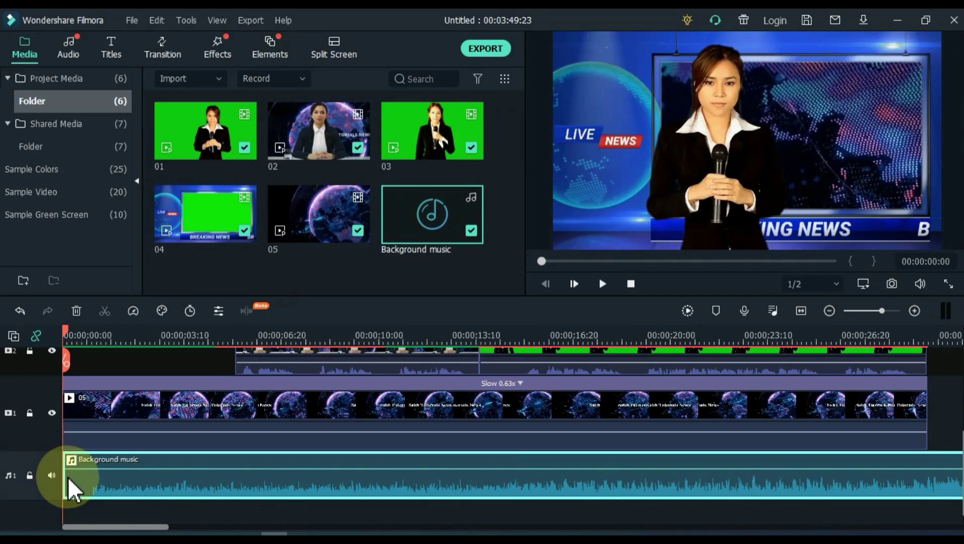
- Split the music at 00:00:29:20 and delete the tail past the video's end
{"action": "left_click_drag", "start_coordinate": [110, 529], "coordinate": [185, 527]}
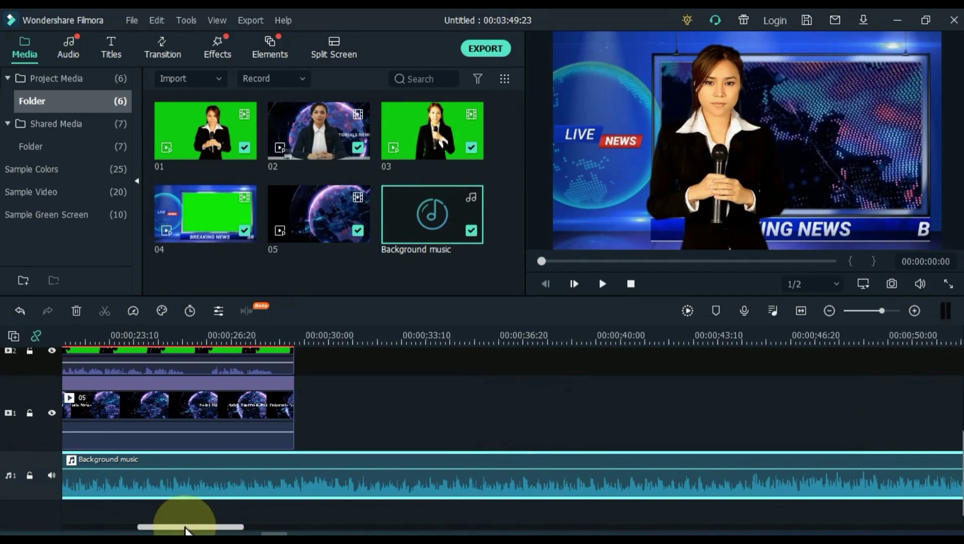
{"action": "left_click", "coordinate": [296, 329]}
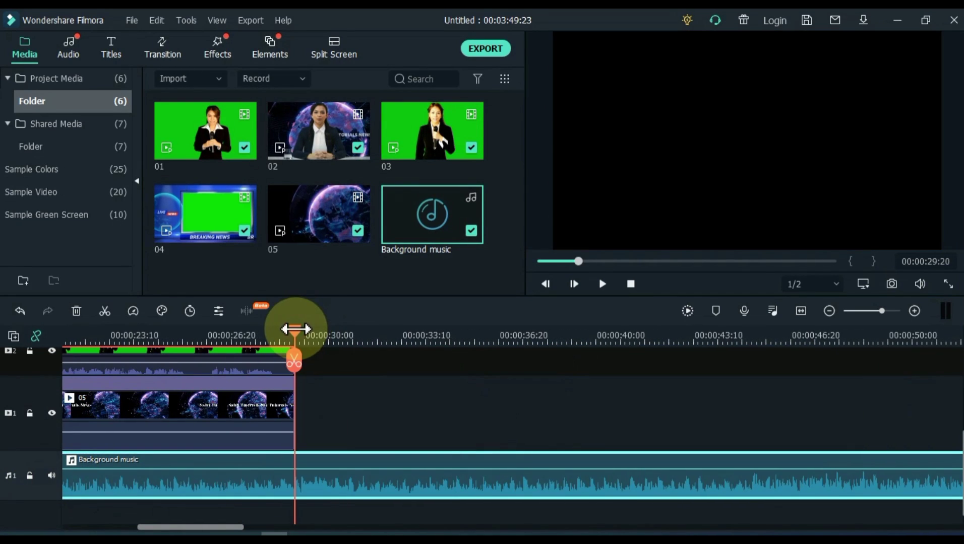
{"action": "left_click", "coordinate": [294, 361]}
{"action": "key", "text": "Delete"}
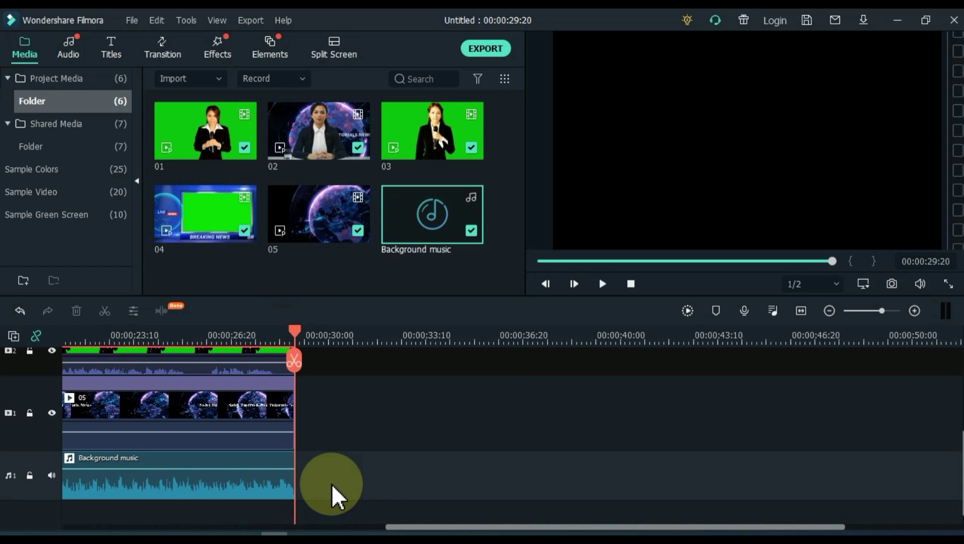
{"action": "left_click", "coordinate": [801, 310]}
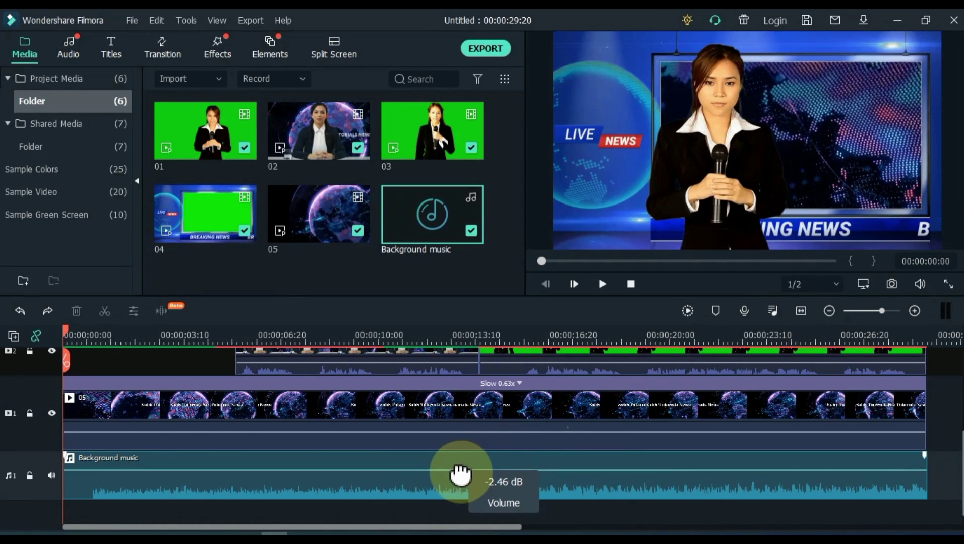